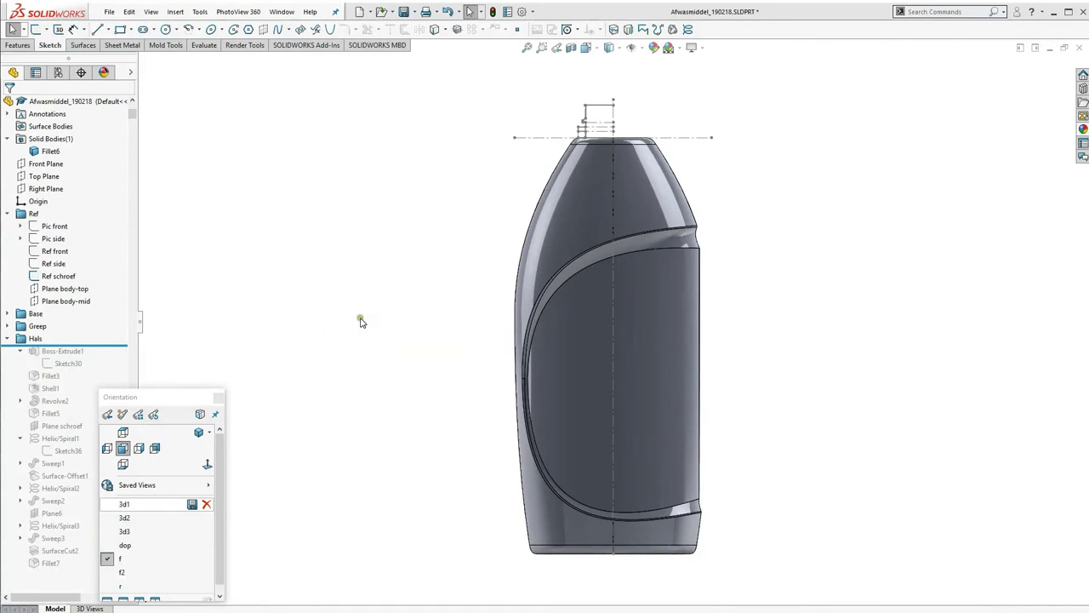
Step: From the 'dop' view, roll the history past Boss-Extrude1 to show the cylindrical neck
{"action": "left_click", "coordinate": [126, 544]}
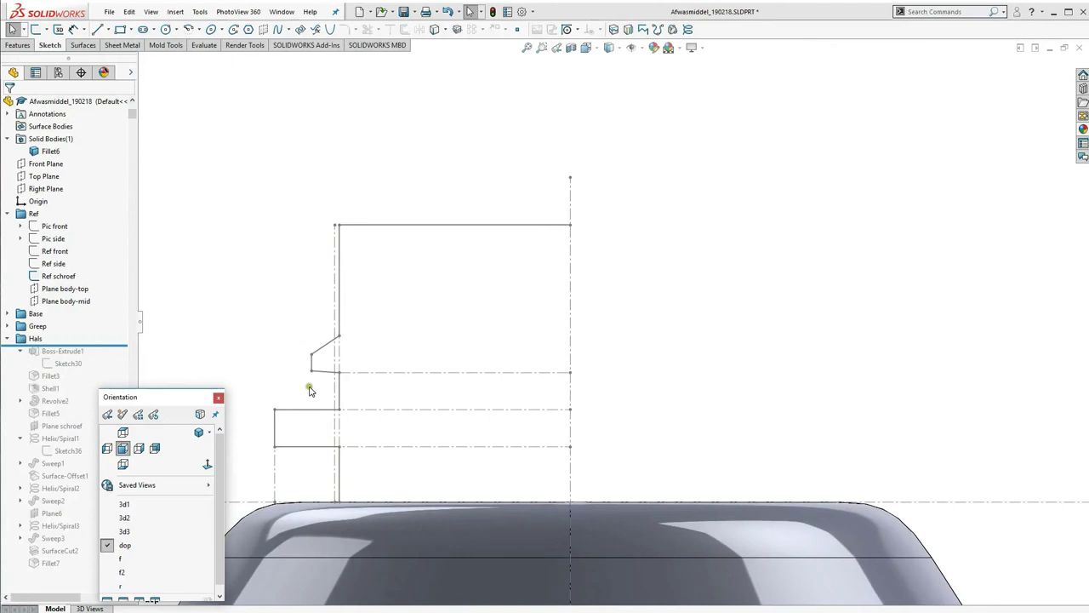
{"action": "mouse_move", "coordinate": [310, 390]}
{"action": "middle_mouse_down"}
{"action": "mouse_move", "coordinate": [345, 387]}
{"action": "mouse_move", "coordinate": [353, 414]}
{"action": "middle_mouse_up"}
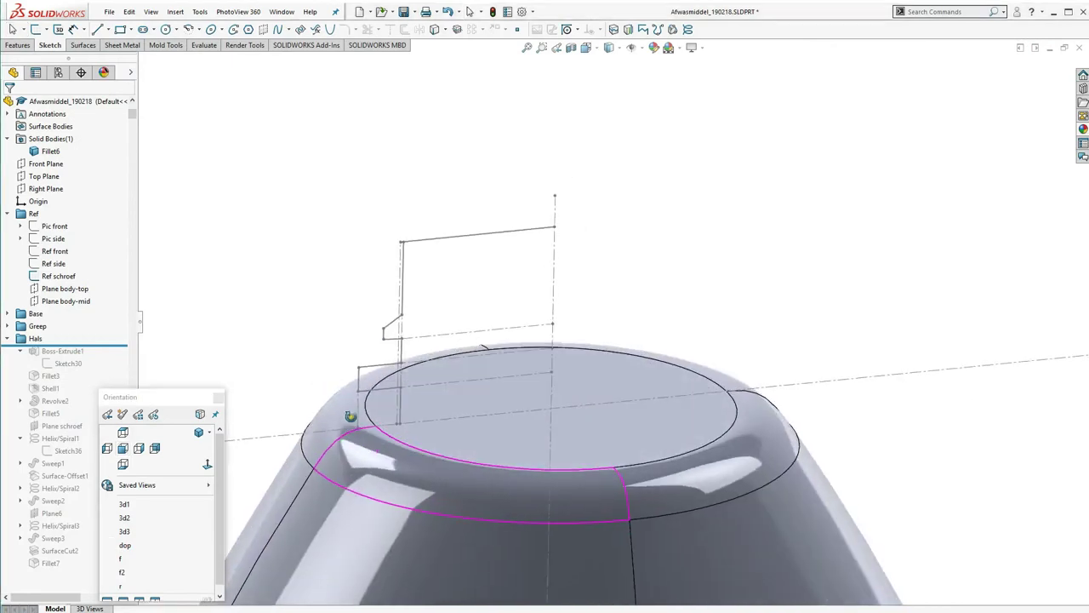
{"action": "left_click_drag", "start_coordinate": [84, 342], "coordinate": [65, 369]}
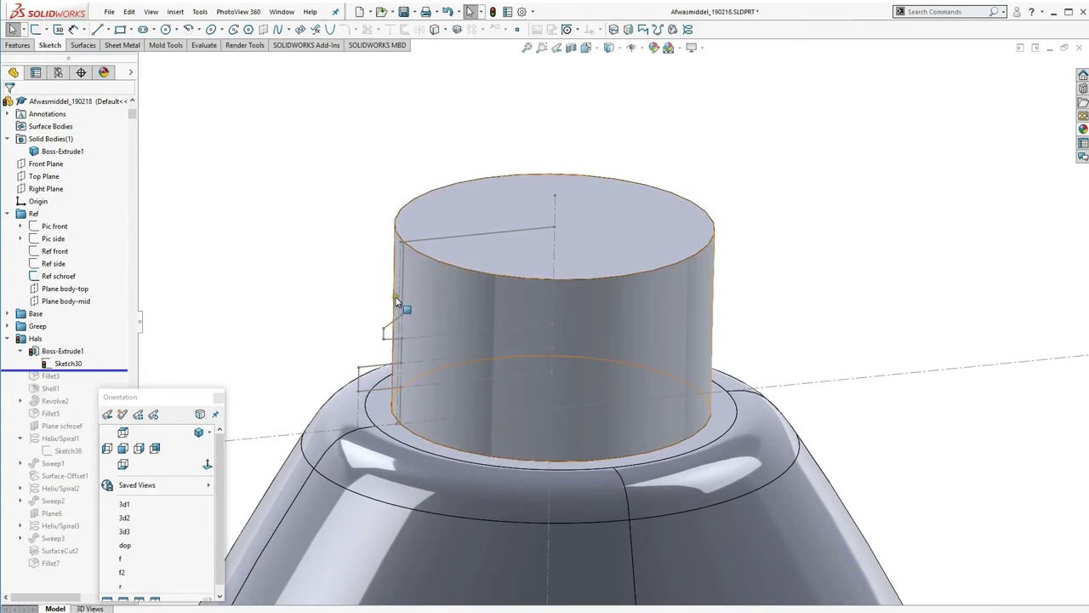
Step: Roll in Fillet3 and Shell1 so the neck becomes a filleted hollow tube, viewed from above
{"action": "left_click", "coordinate": [68, 363]}
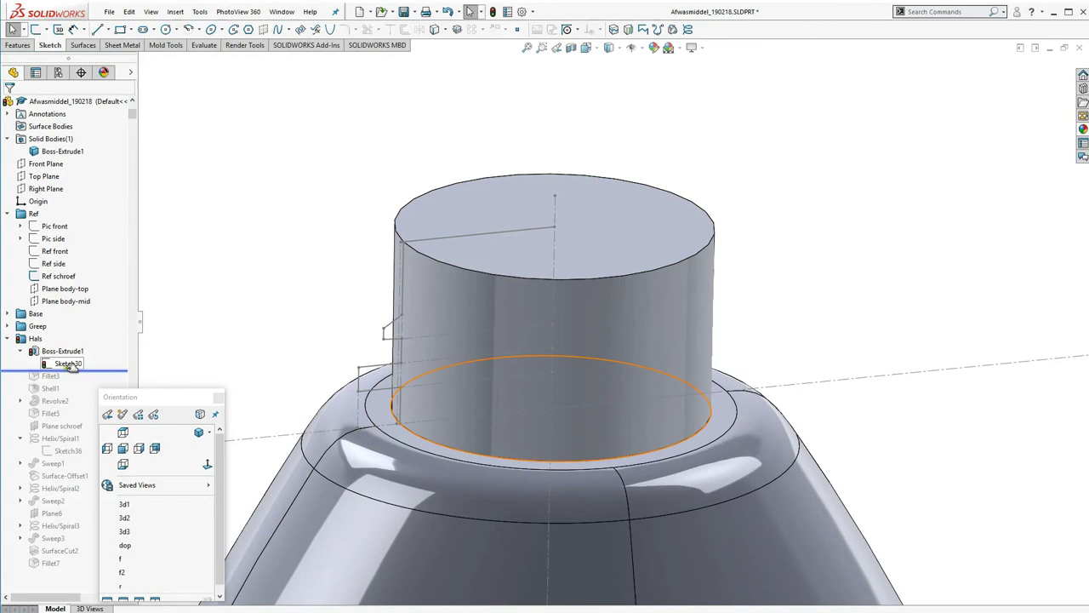
{"action": "left_click_drag", "start_coordinate": [68, 365], "coordinate": [68, 377]}
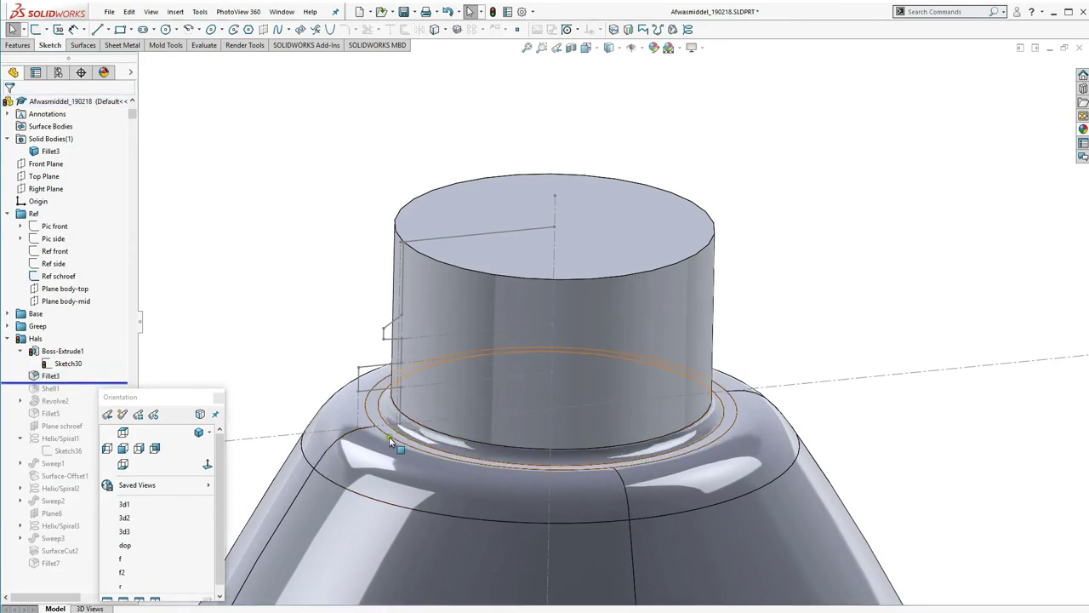
{"action": "left_click_drag", "start_coordinate": [90, 383], "coordinate": [85, 393]}
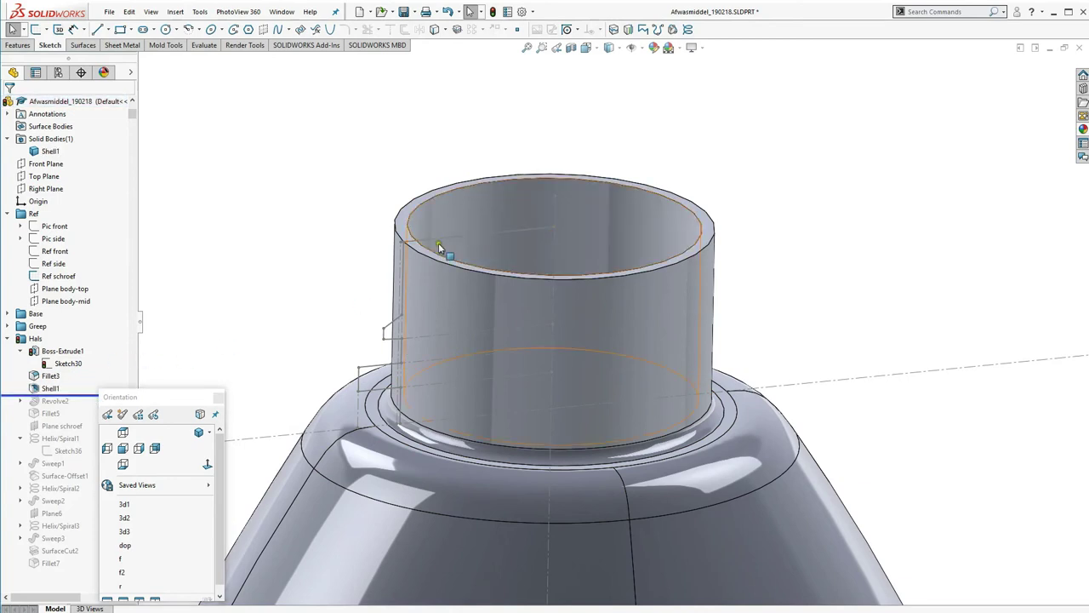
{"action": "scroll", "coordinate": [281, 245], "scroll_direction": "up", "scroll_amount": 2}
{"action": "mouse_move", "coordinate": [304, 253]}
{"action": "middle_mouse_down"}
{"action": "mouse_move", "coordinate": [310, 352]}
{"action": "mouse_move", "coordinate": [297, 263]}
{"action": "middle_mouse_up"}
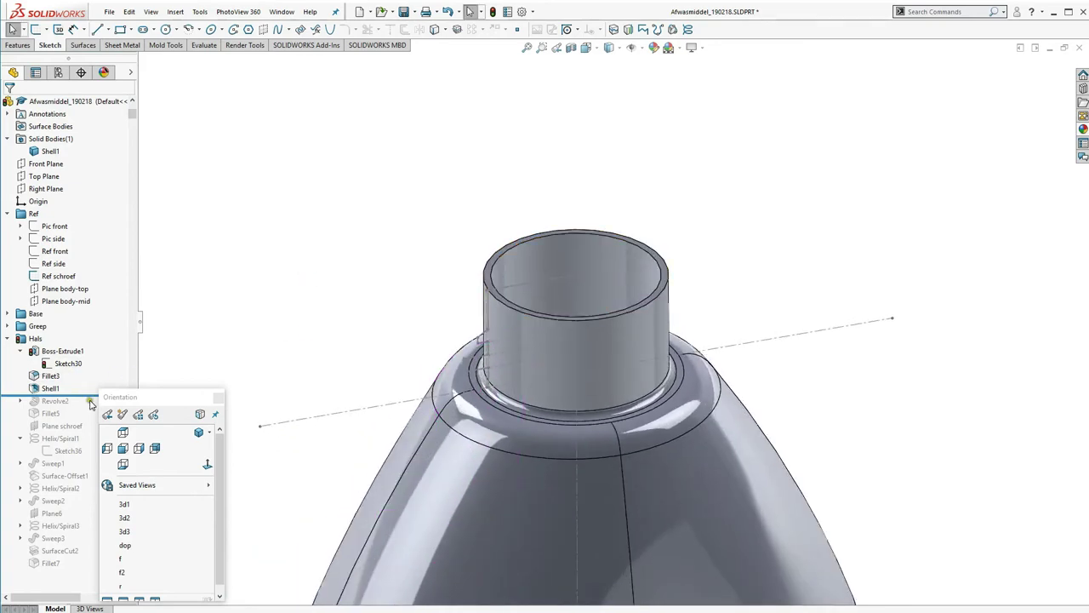
Step: Roll in the Revolve2 collar (profile Sketch33), its Fillet5 and Plane schroef
{"action": "left_click_drag", "start_coordinate": [76, 396], "coordinate": [78, 406]}
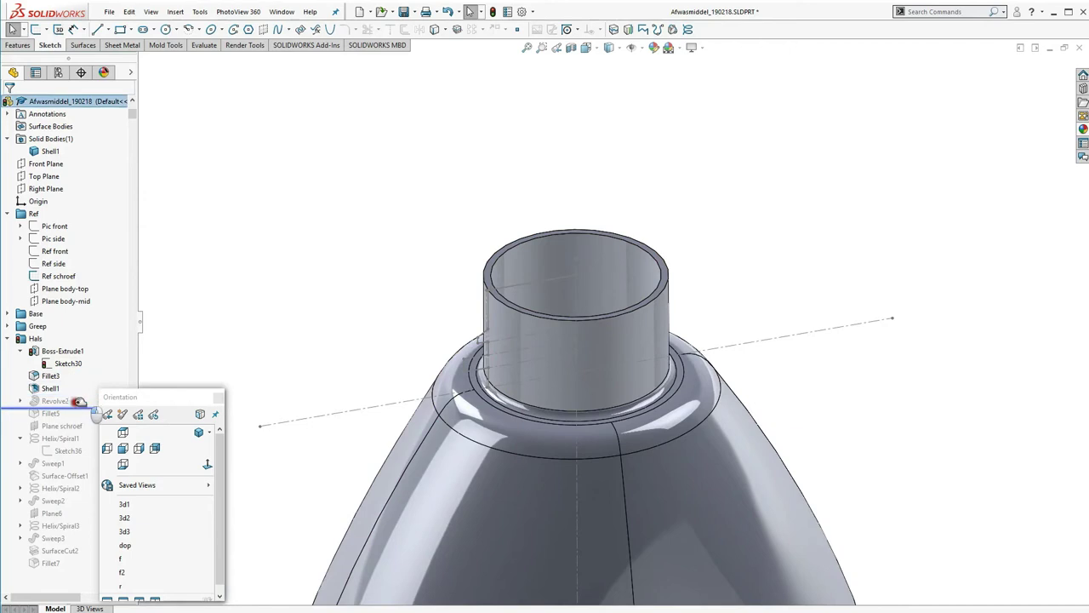
{"action": "left_click", "coordinate": [20, 401]}
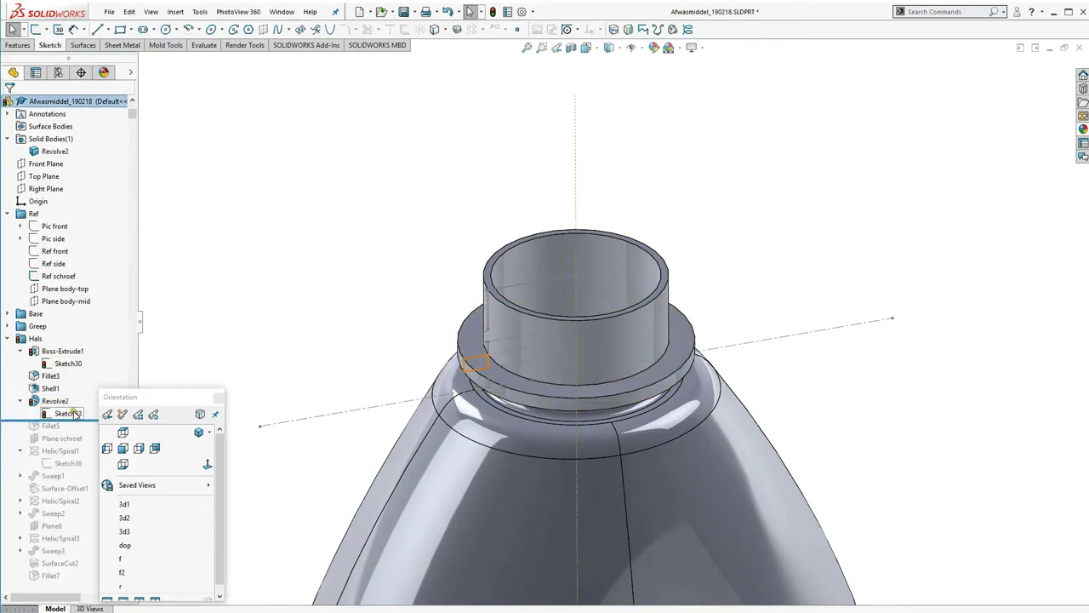
{"action": "left_click", "coordinate": [70, 413]}
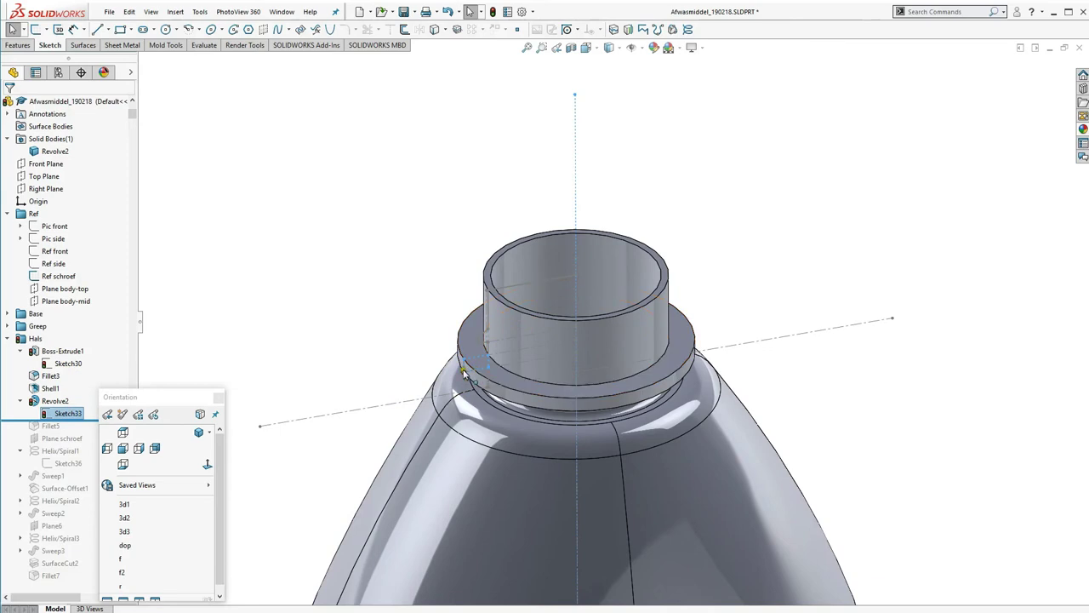
{"action": "left_click_drag", "start_coordinate": [80, 419], "coordinate": [76, 428]}
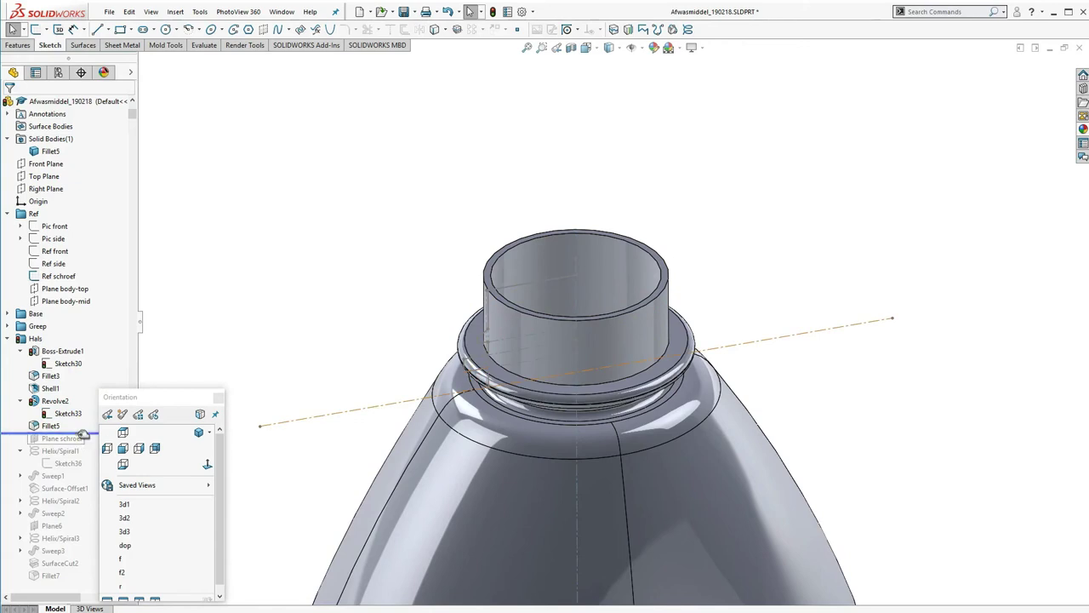
{"action": "left_click_drag", "start_coordinate": [81, 434], "coordinate": [79, 444]}
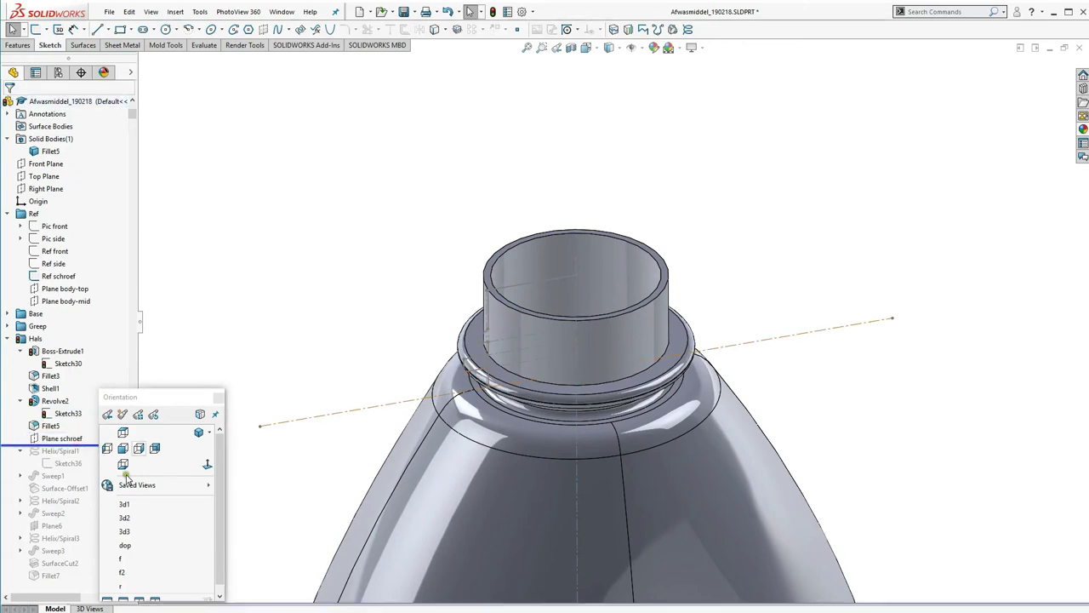
Step: Roll in Helix/Spiral1 built on circle Sketch36, inspecting it from the 'dop' and tilted views
{"action": "left_click", "coordinate": [125, 545]}
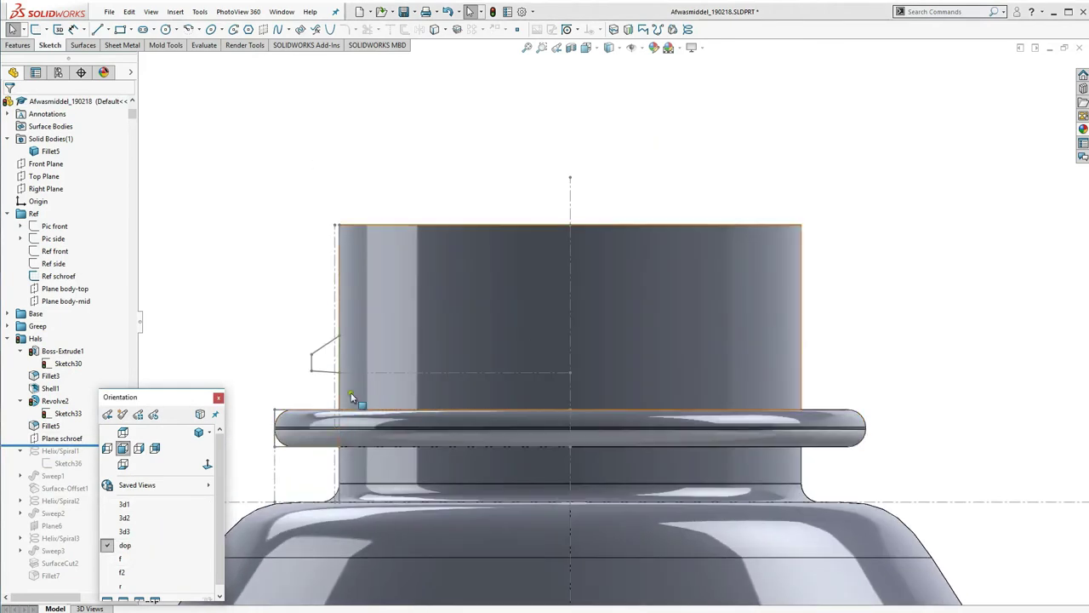
{"action": "left_click", "coordinate": [67, 439]}
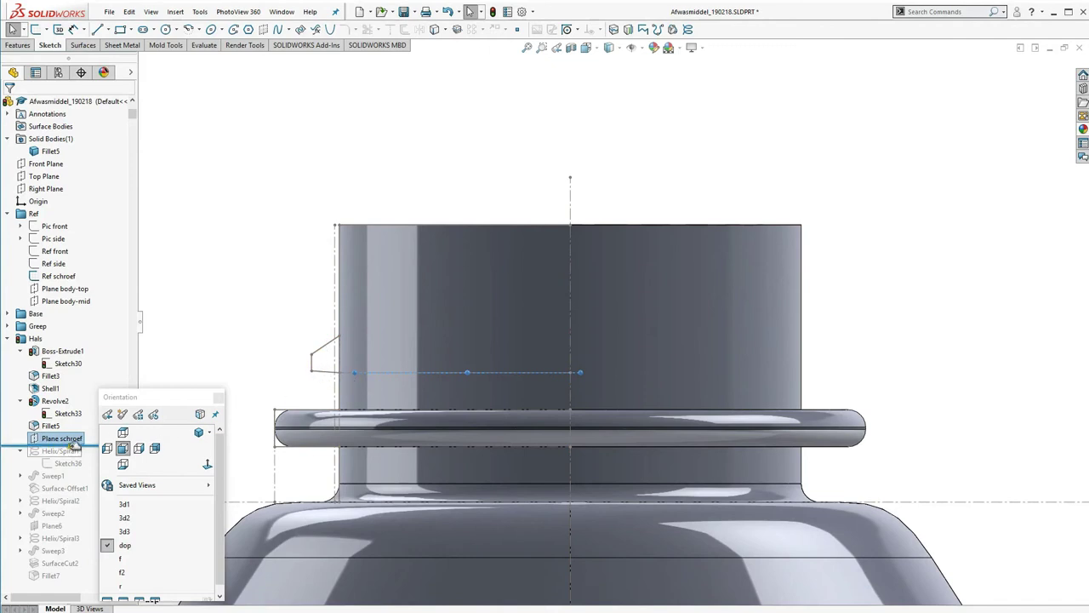
{"action": "left_click_drag", "start_coordinate": [69, 451], "coordinate": [69, 467]}
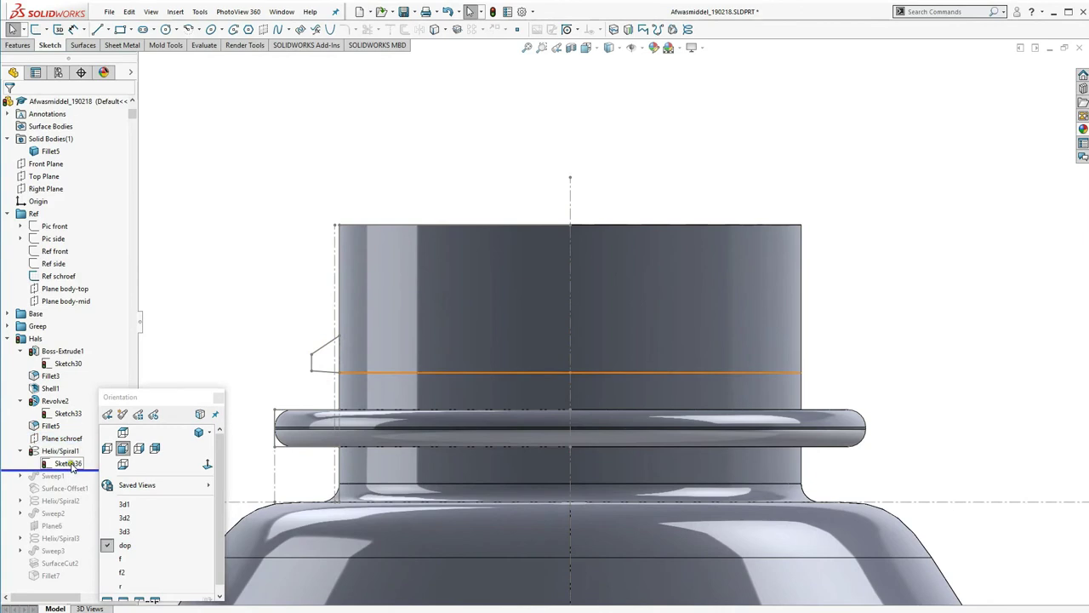
{"action": "key", "text": "z"}
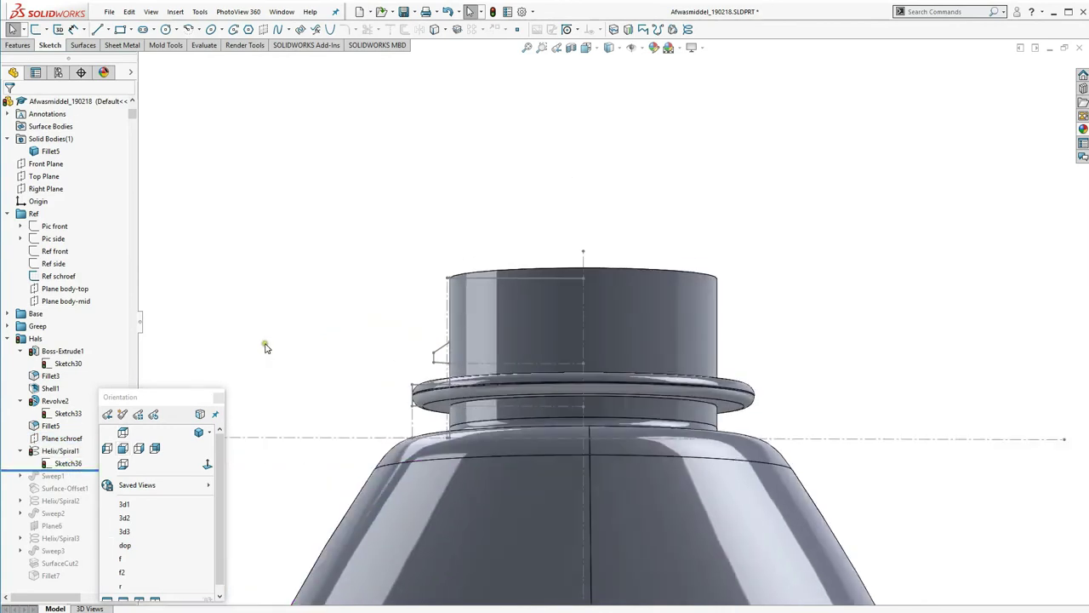
{"action": "mouse_move", "coordinate": [284, 337]}
{"action": "middle_mouse_down"}
{"action": "mouse_move", "coordinate": [314, 382]}
{"action": "mouse_move", "coordinate": [302, 353]}
{"action": "middle_mouse_up"}
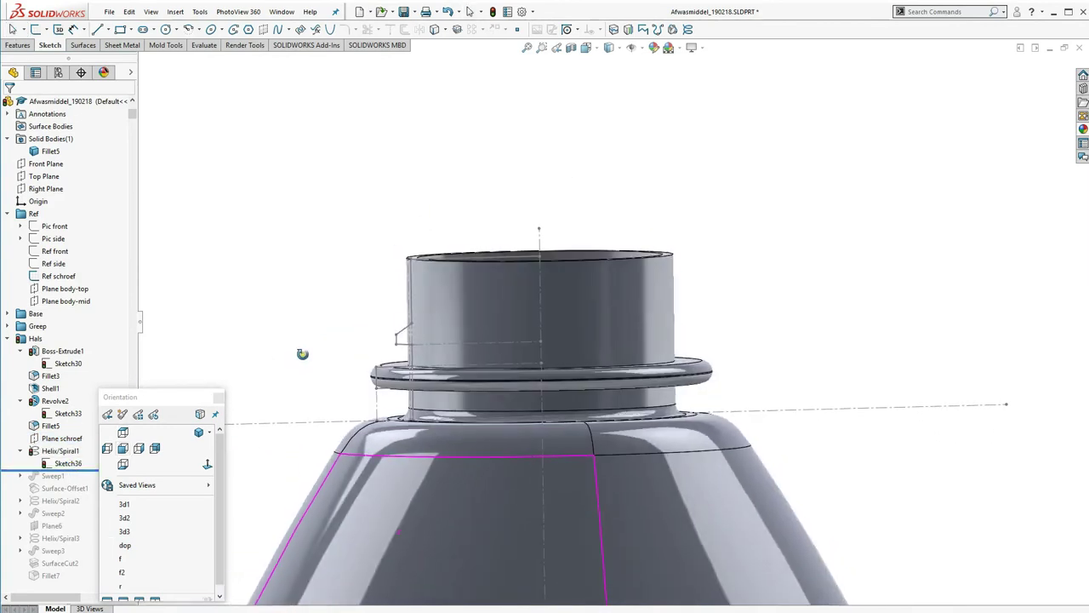
{"action": "left_click", "coordinate": [73, 464]}
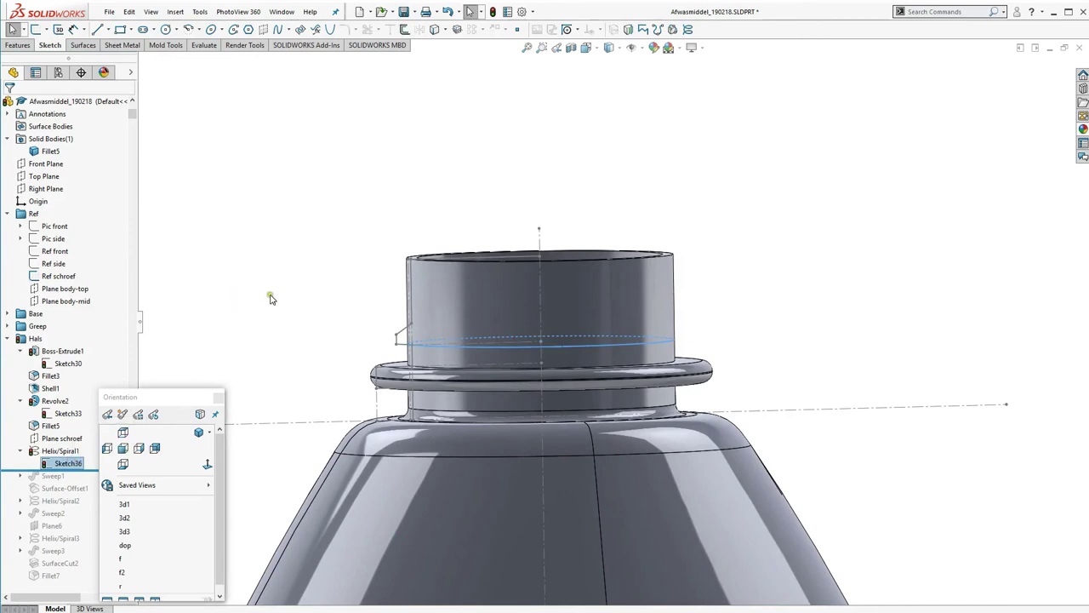
{"action": "middle_click_drag", "start_coordinate": [275, 297], "coordinate": [275, 315]}
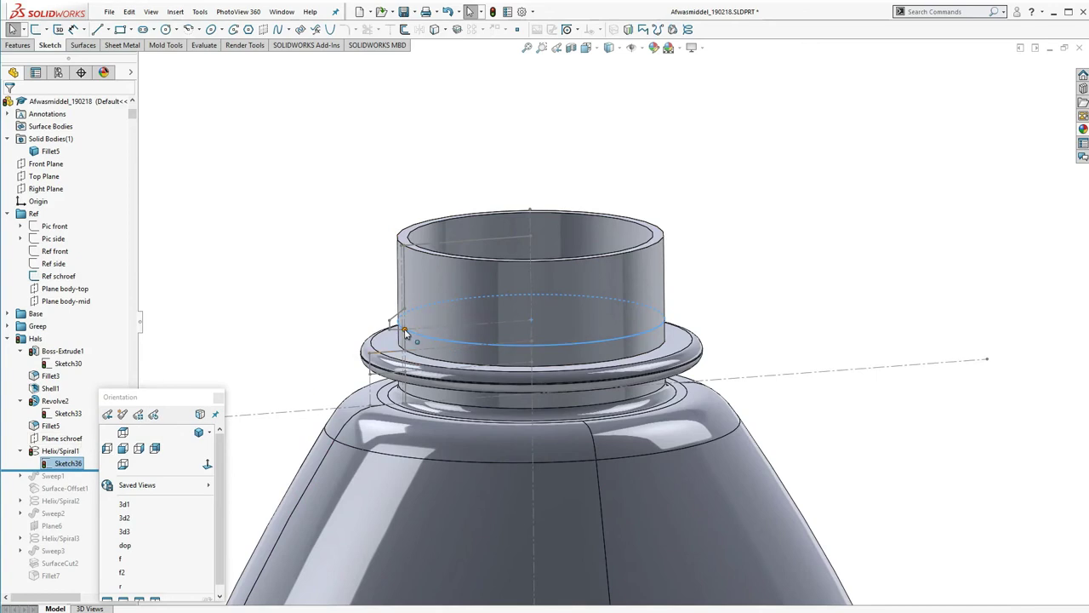
{"action": "left_click", "coordinate": [72, 456]}
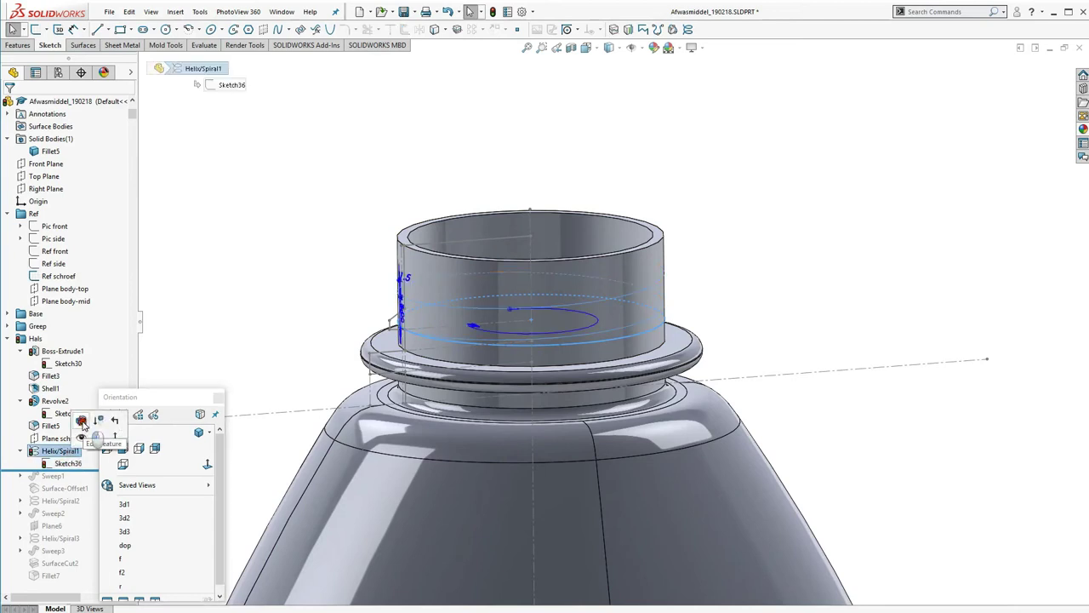
{"action": "left_click", "coordinate": [85, 417]}
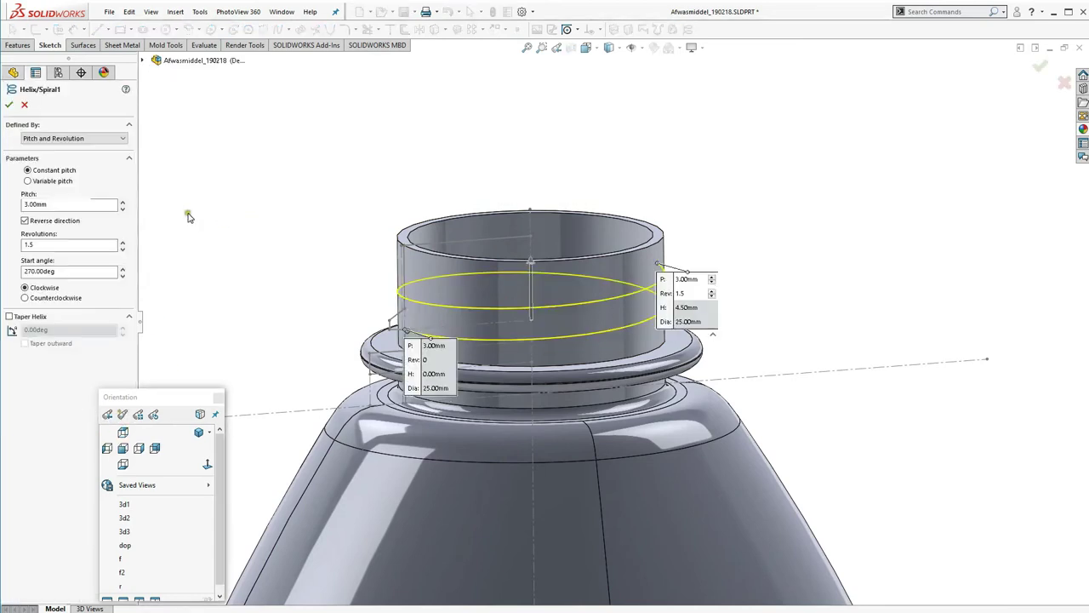
{"action": "left_click", "coordinate": [38, 204]}
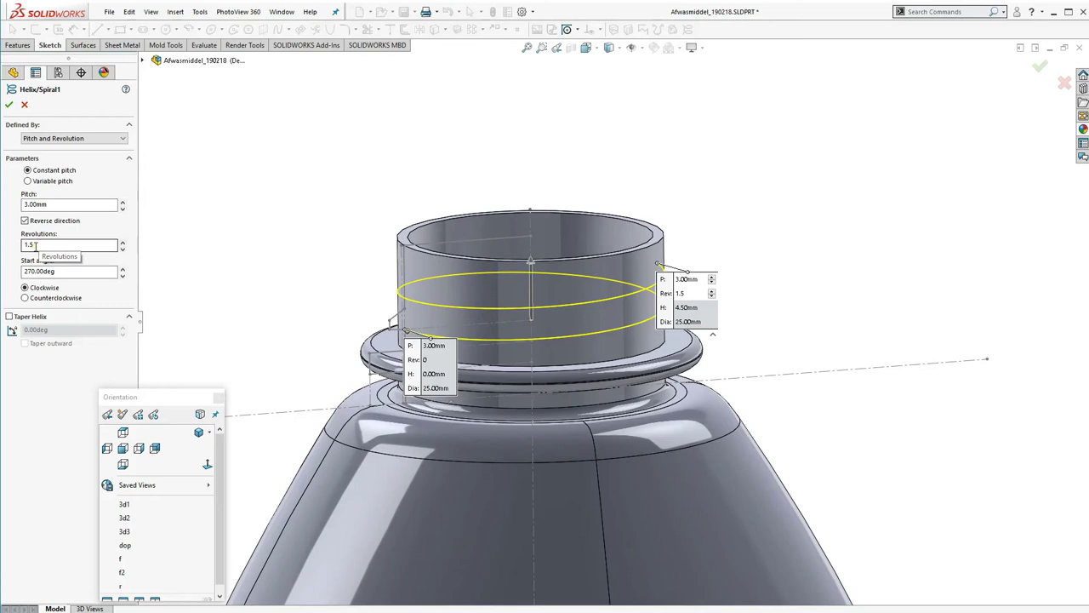
{"action": "left_click", "coordinate": [36, 245]}
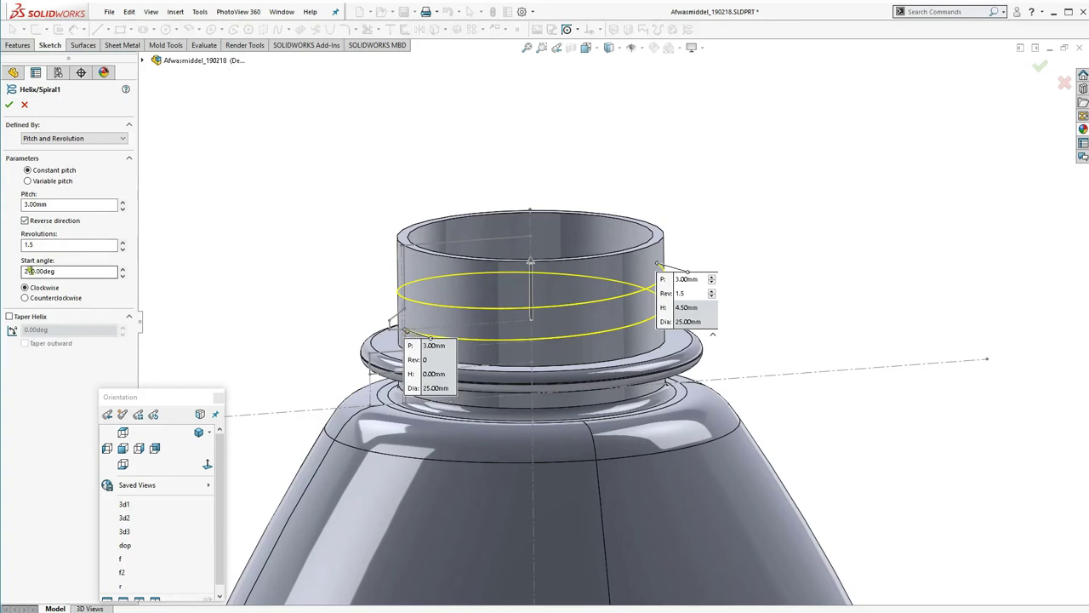
{"action": "double_click", "coordinate": [30, 270]}
{"action": "type", "text": "270"}
{"action": "key", "text": "Return"}
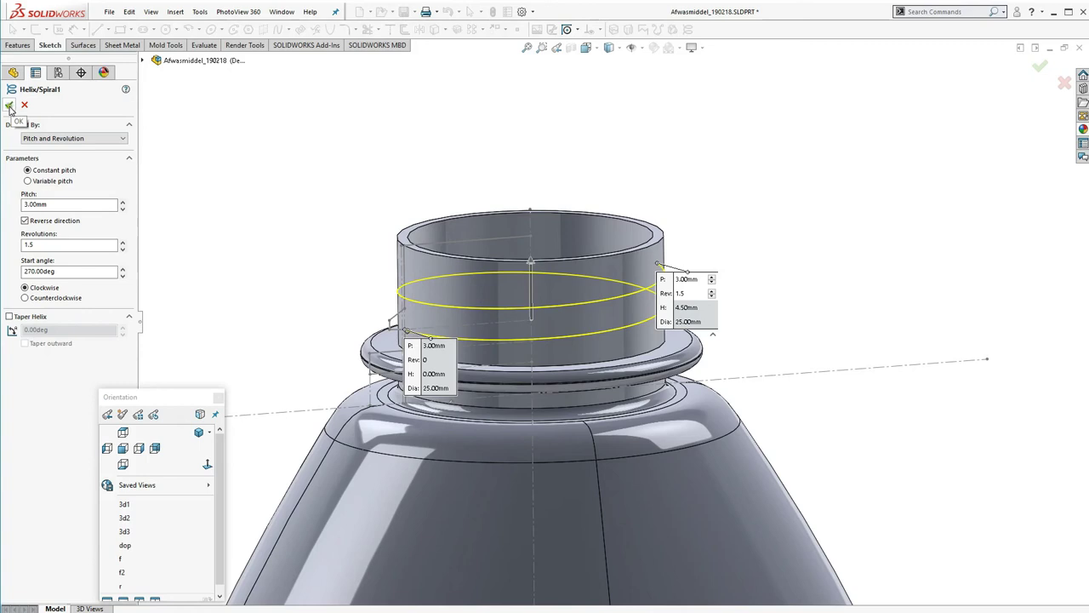
{"action": "left_click", "coordinate": [7, 104]}
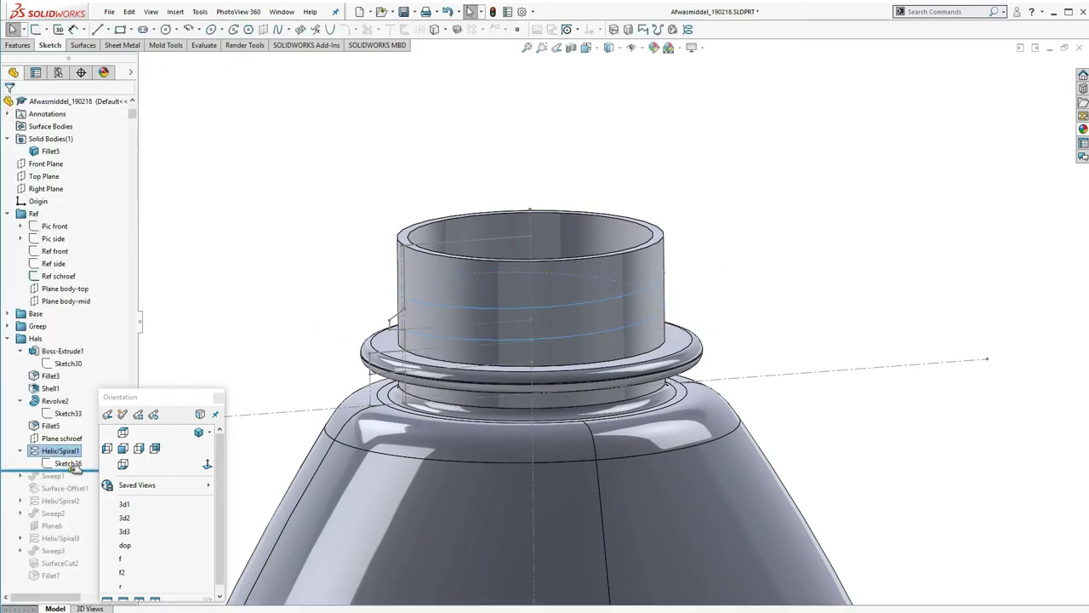
Step: Roll the history forward to Sweep1 and show its thread profile Sketch34
{"action": "left_click_drag", "start_coordinate": [74, 467], "coordinate": [51, 474]}
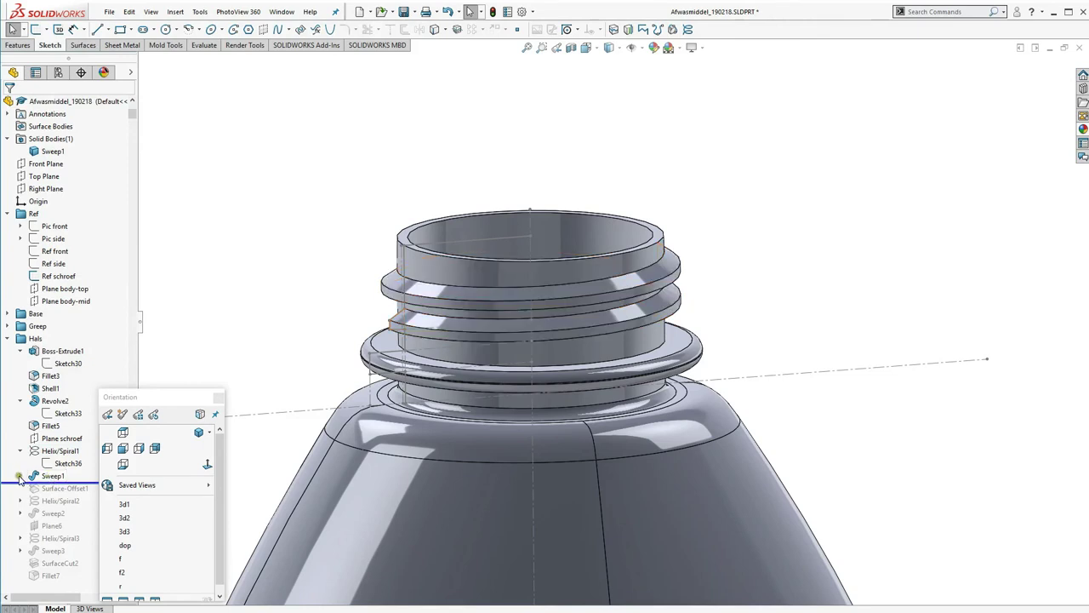
{"action": "left_click", "coordinate": [20, 476]}
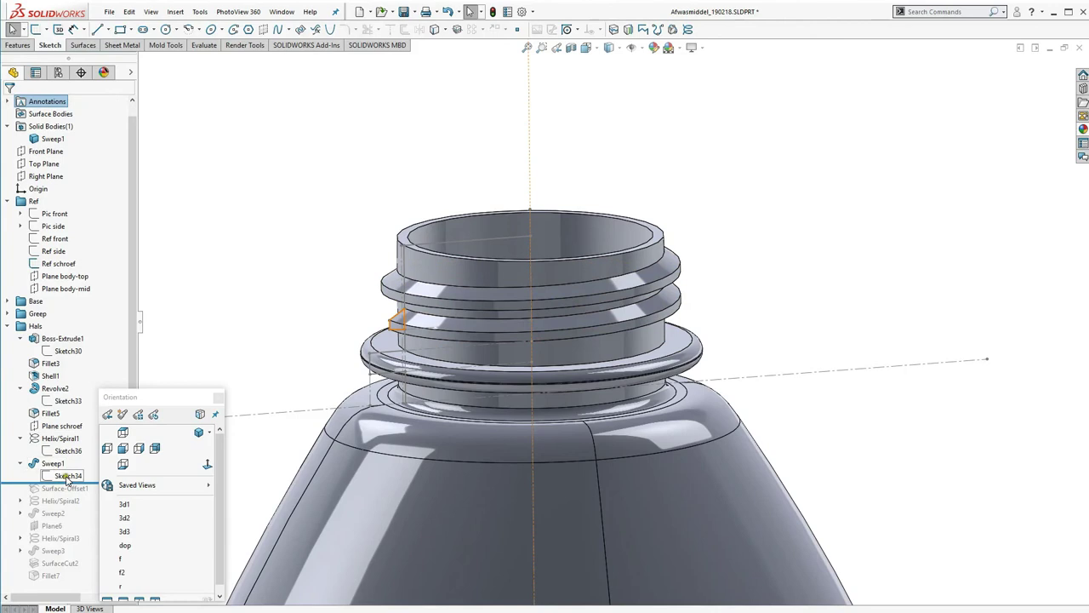
{"action": "left_click", "coordinate": [67, 477]}
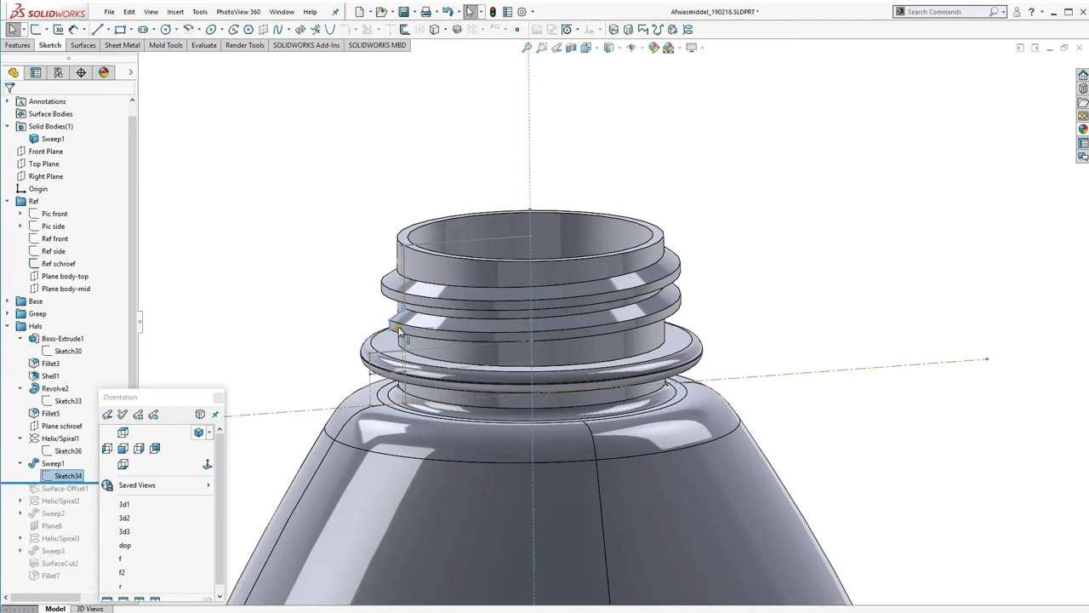
Step: Confirm Sweep1 sweeps Sketch34 along Helix/Spiral1 unchanged, then view the bottle from the front
{"action": "left_click", "coordinate": [54, 463]}
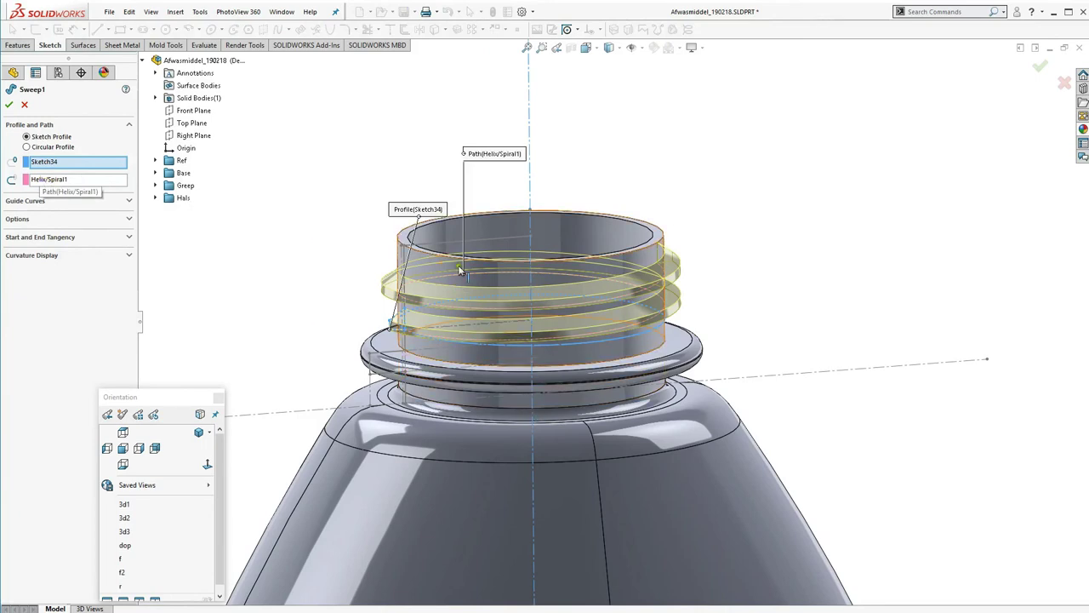
{"action": "left_click", "coordinate": [9, 103]}
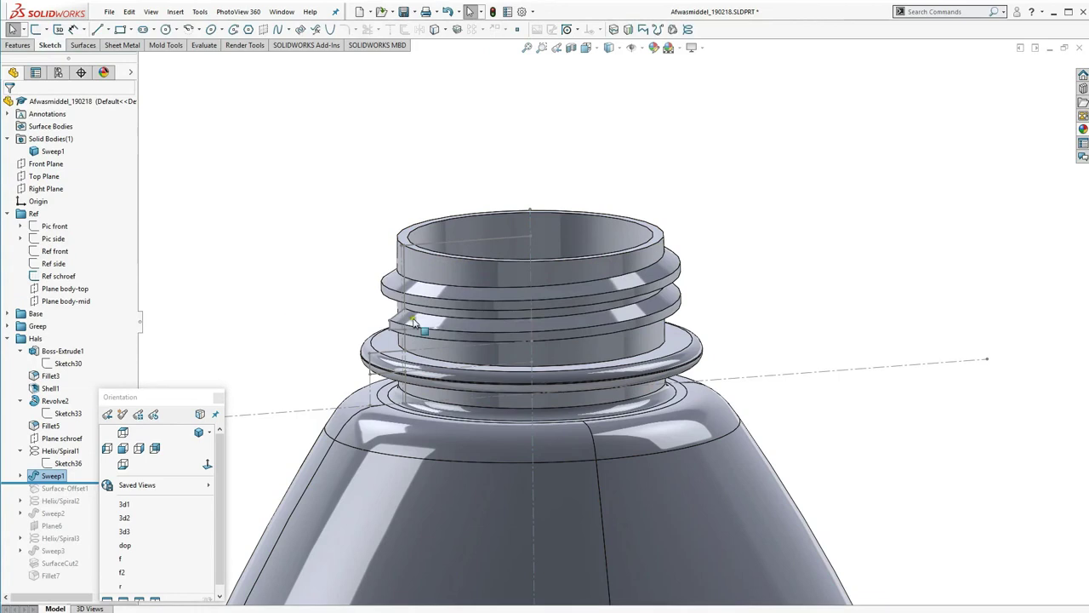
{"action": "mouse_move", "coordinate": [304, 324]}
{"action": "middle_mouse_down"}
{"action": "mouse_move", "coordinate": [434, 388]}
{"action": "mouse_move", "coordinate": [350, 313]}
{"action": "middle_mouse_up"}
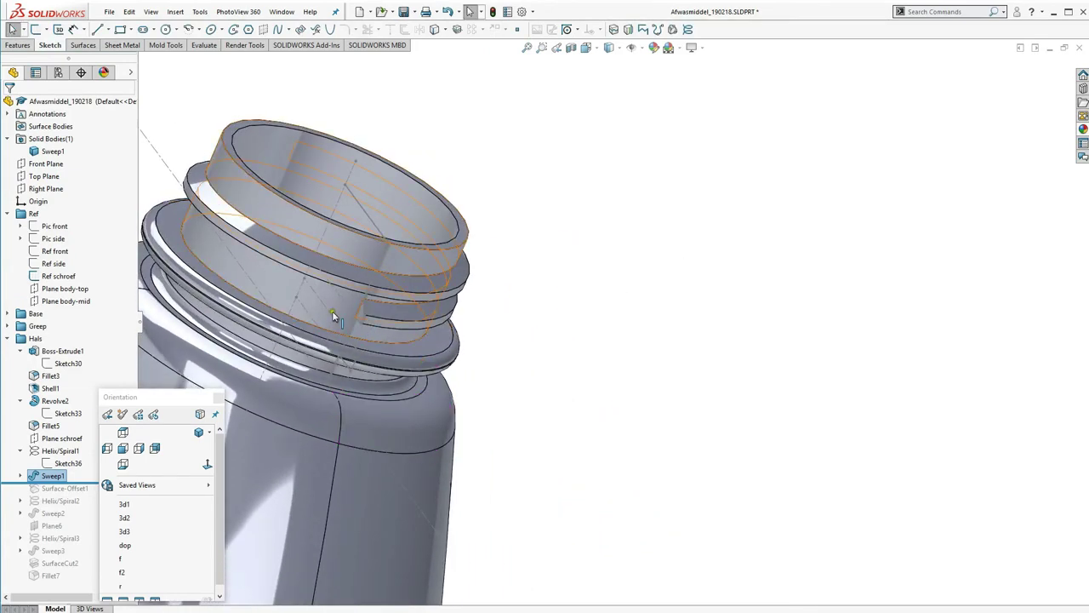
{"action": "middle_click_drag", "start_coordinate": [462, 360], "coordinate": [363, 146]}
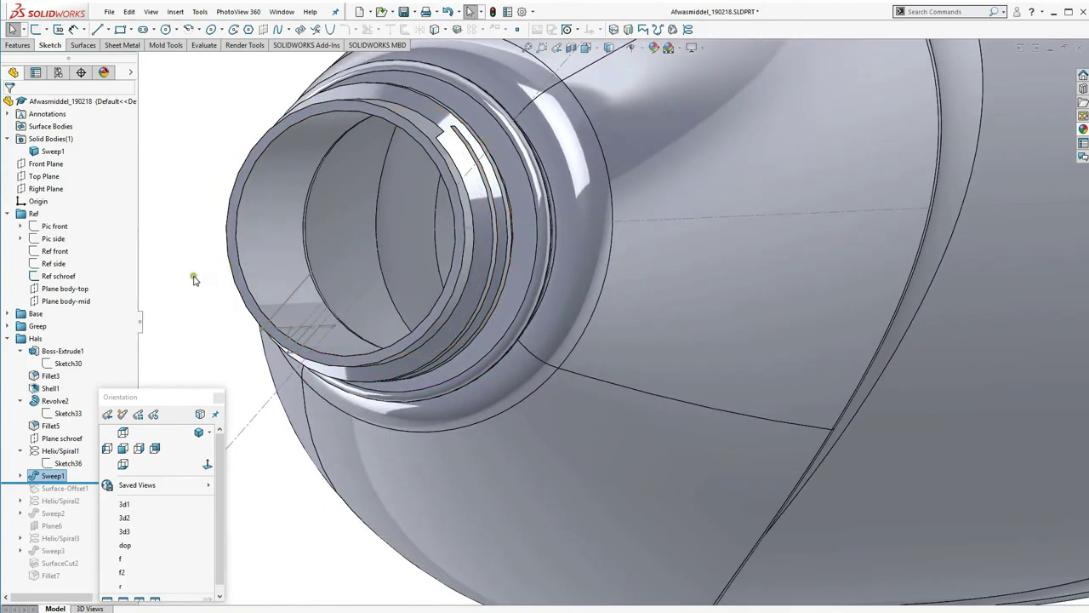
{"action": "left_click", "coordinate": [124, 449]}
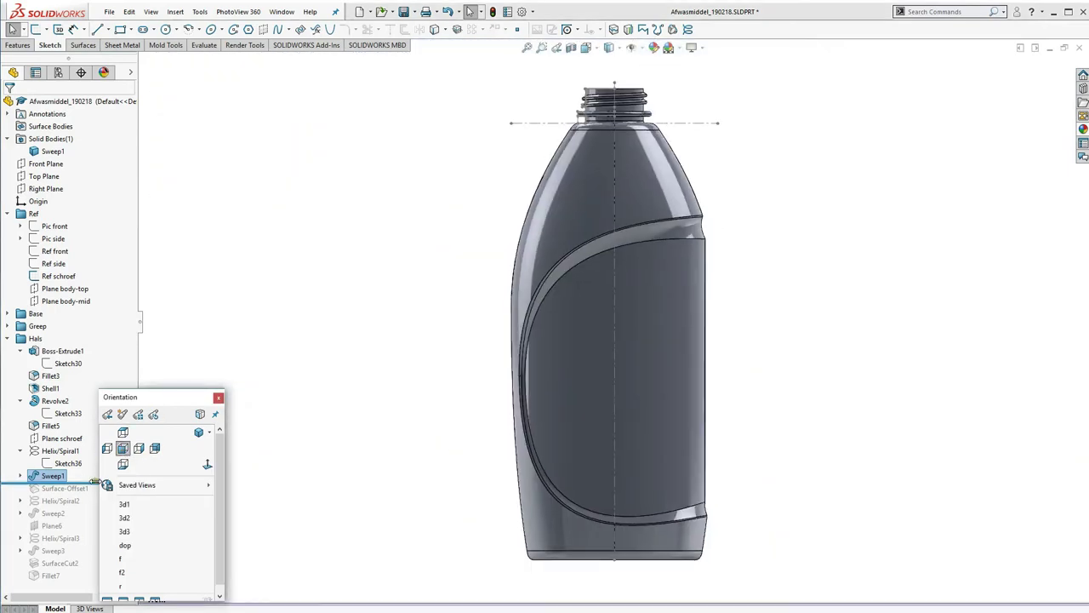
Step: Roll the history past Surface-Offset1 to add the offset surface around the neck
{"action": "left_click_drag", "start_coordinate": [93, 483], "coordinate": [87, 495]}
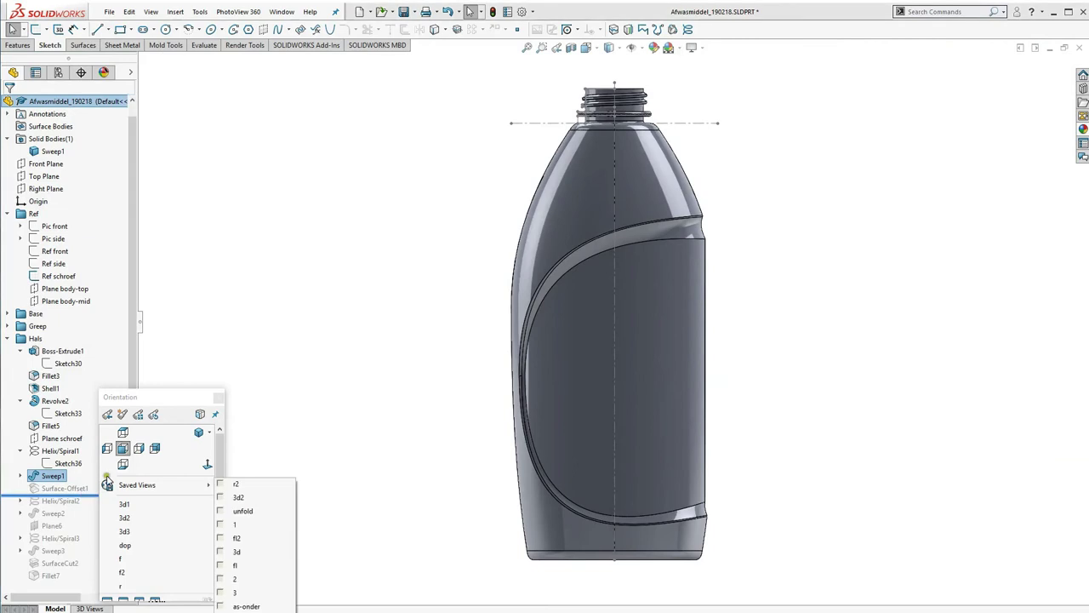
{"action": "left_click_drag", "start_coordinate": [184, 398], "coordinate": [216, 356]}
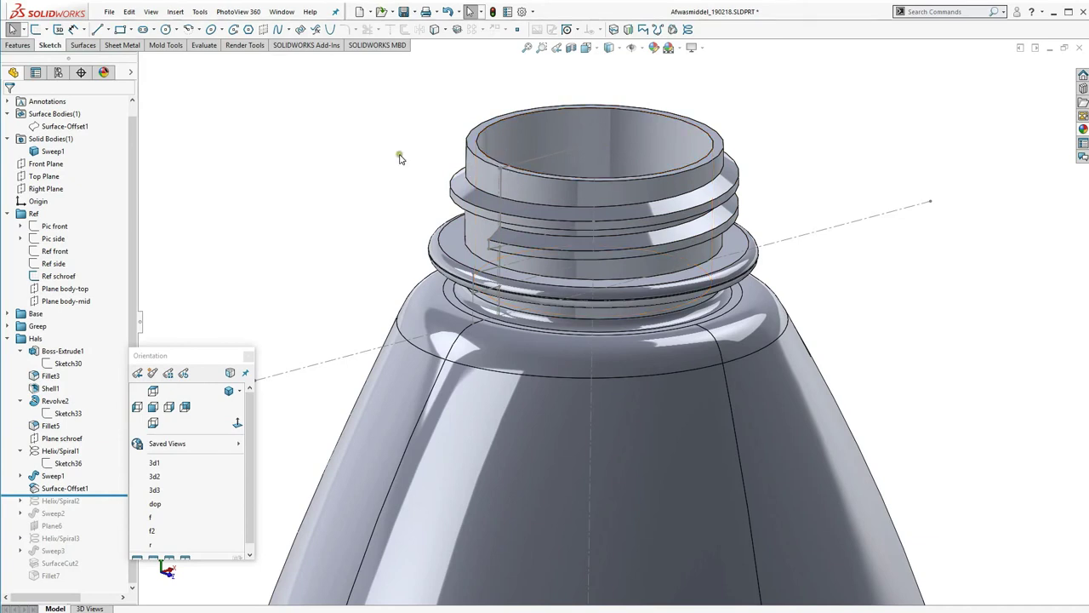
Step: Verify Surface-Offset1 is a 0.00 mm offset of the single neck face Face<1>, closing it unchanged
{"action": "left_click", "coordinate": [516, 129]}
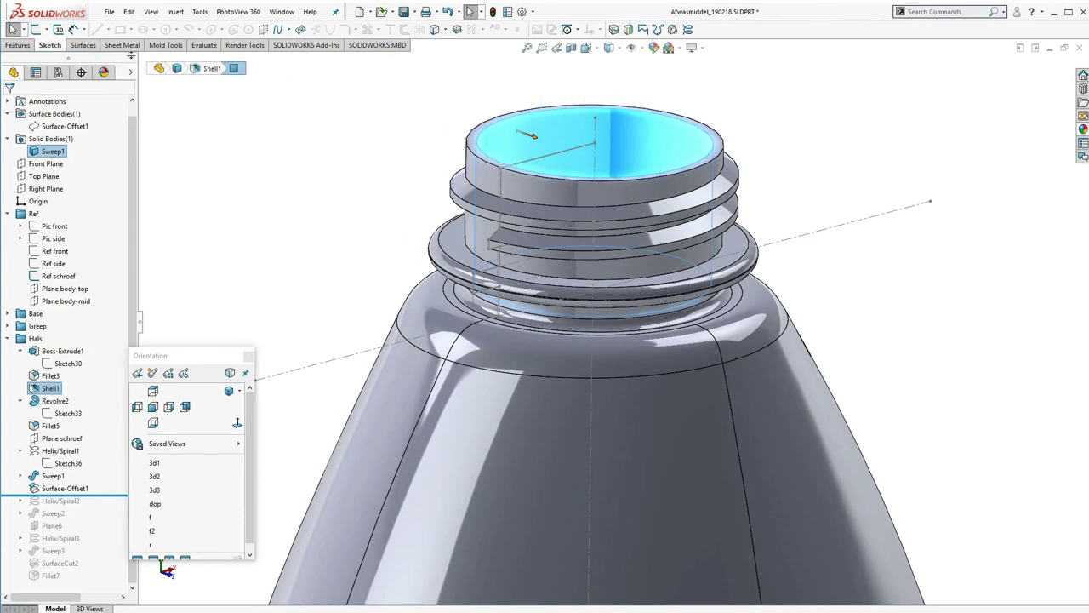
{"action": "left_click", "coordinate": [85, 45]}
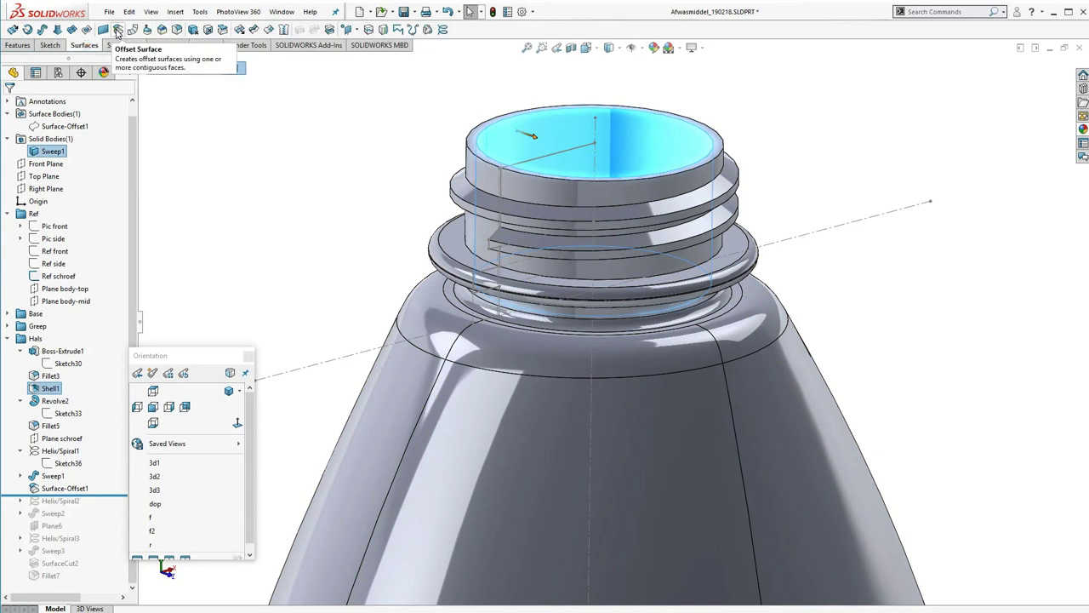
{"action": "left_click", "coordinate": [207, 221]}
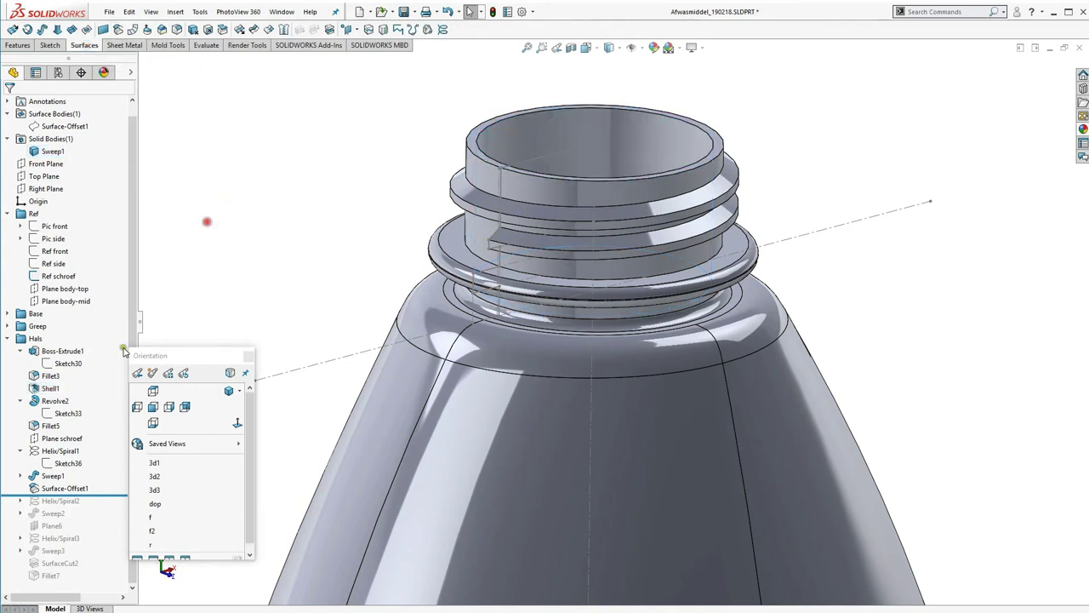
{"action": "left_click", "coordinate": [65, 487]}
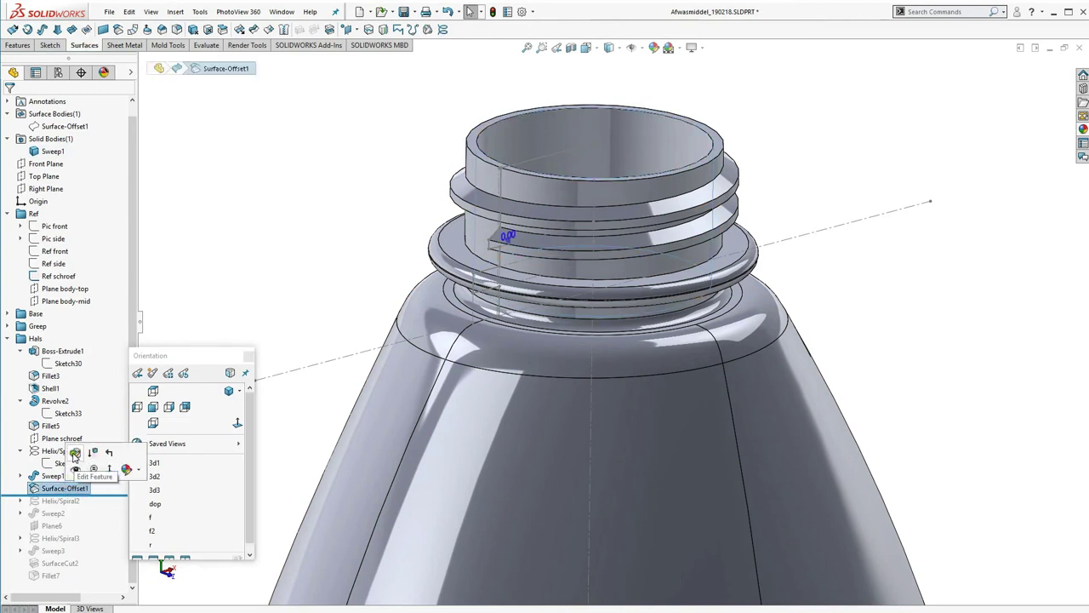
{"action": "left_click", "coordinate": [169, 221]}
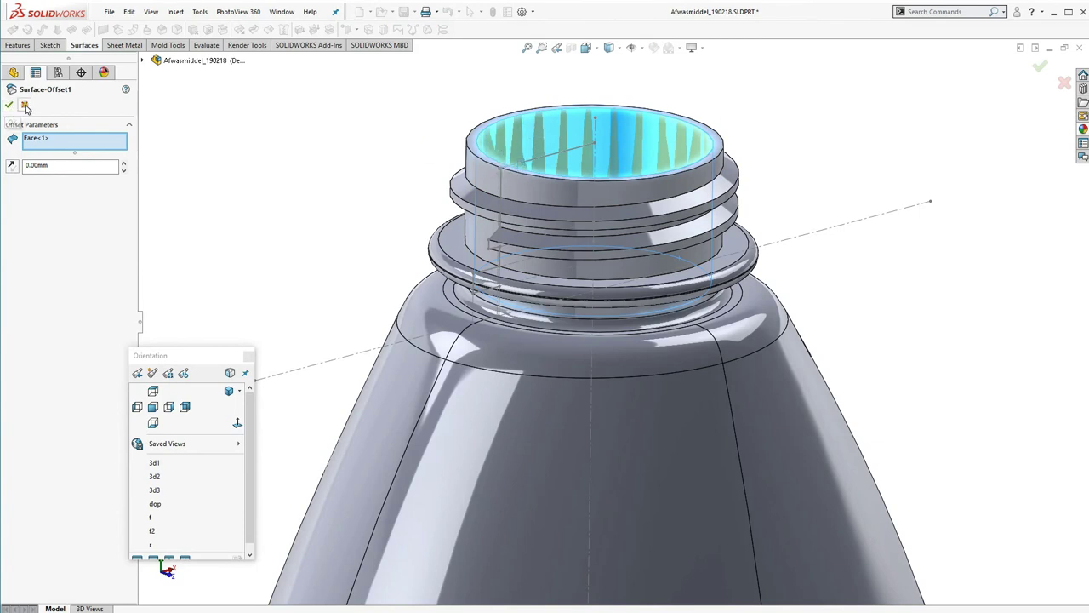
{"action": "left_click", "coordinate": [10, 105]}
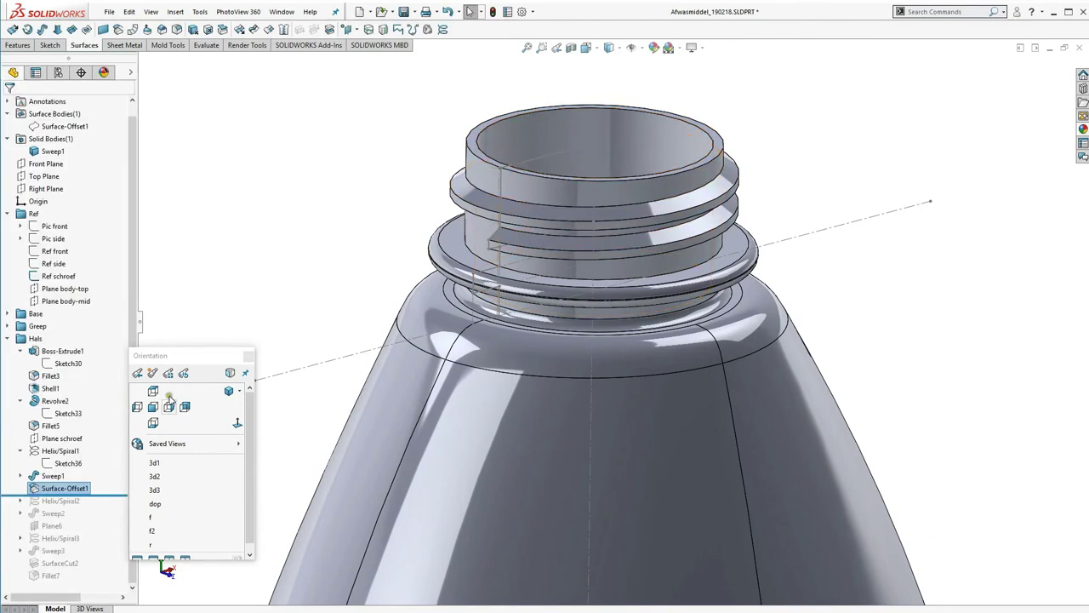
Step: Roll the history past Helix/Spiral2 and show its underlying sketch
{"action": "left_click_drag", "start_coordinate": [96, 496], "coordinate": [23, 504]}
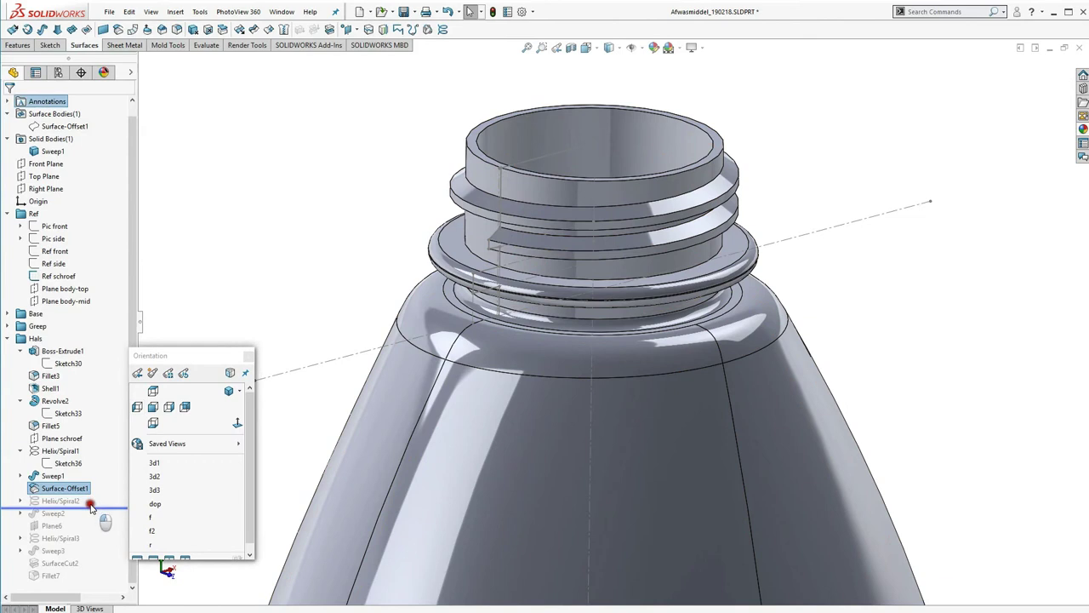
{"action": "left_click", "coordinate": [21, 501]}
{"action": "left_click", "coordinate": [67, 511]}
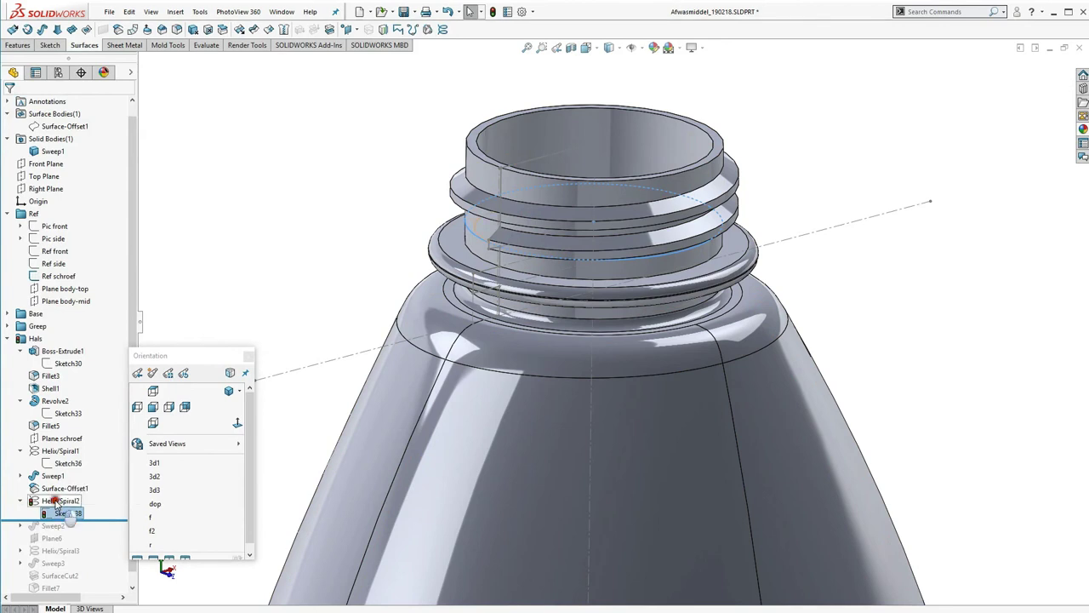
Step: Review Helix/Spiral2's 3.00 mm pitch, 0.2 revolutions, 270° start and 70° taper from Top view
{"action": "left_click", "coordinate": [55, 501]}
{"action": "left_click", "coordinate": [96, 416]}
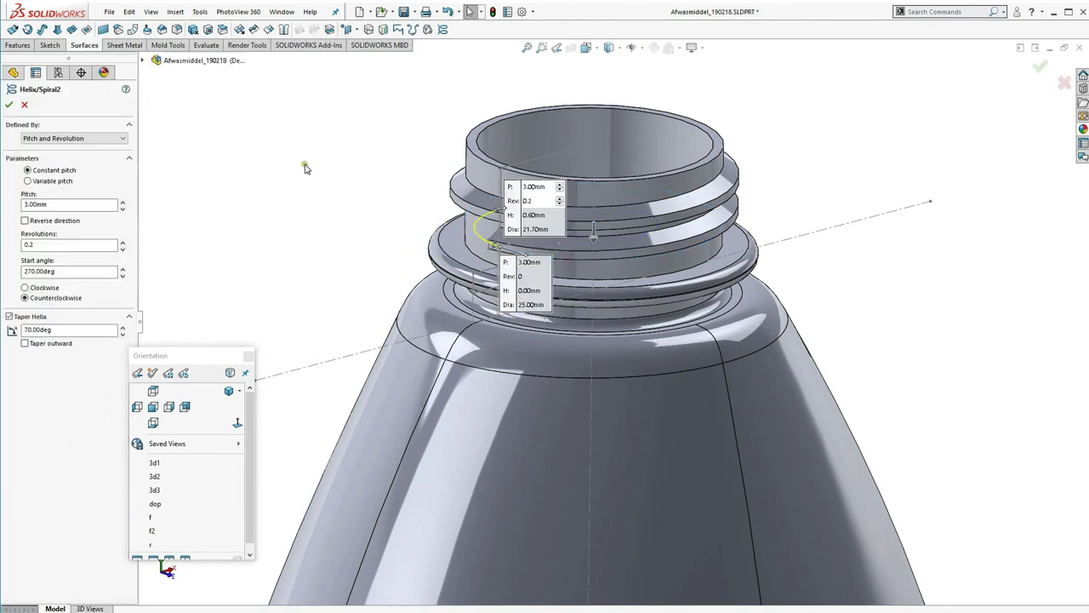
{"action": "left_click", "coordinate": [37, 240]}
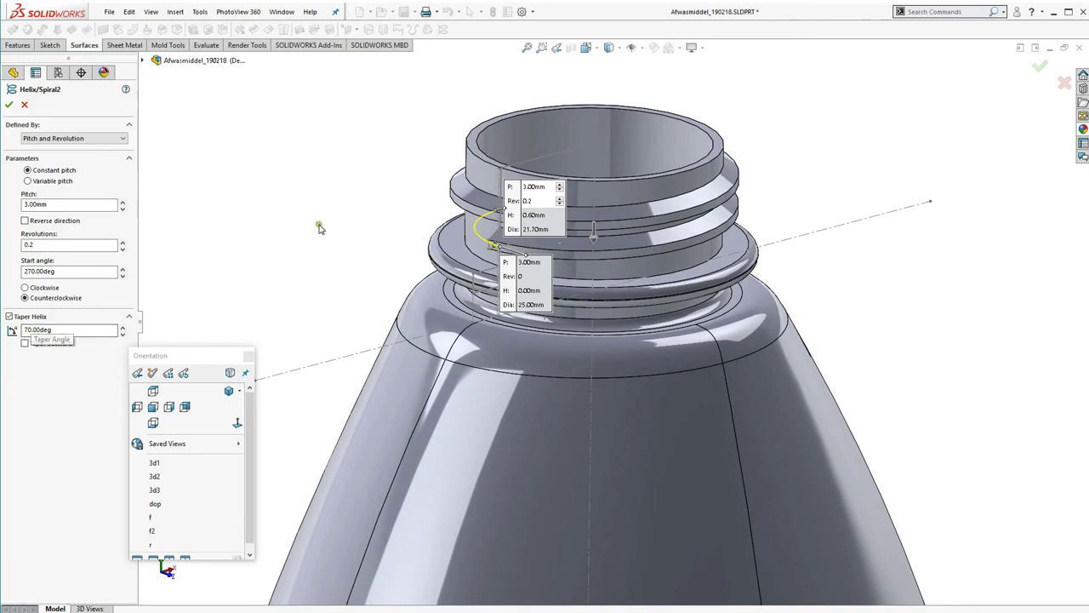
{"action": "mouse_move", "coordinate": [319, 228]}
{"action": "middle_mouse_down"}
{"action": "mouse_move", "coordinate": [304, 401]}
{"action": "mouse_move", "coordinate": [263, 420]}
{"action": "middle_mouse_up"}
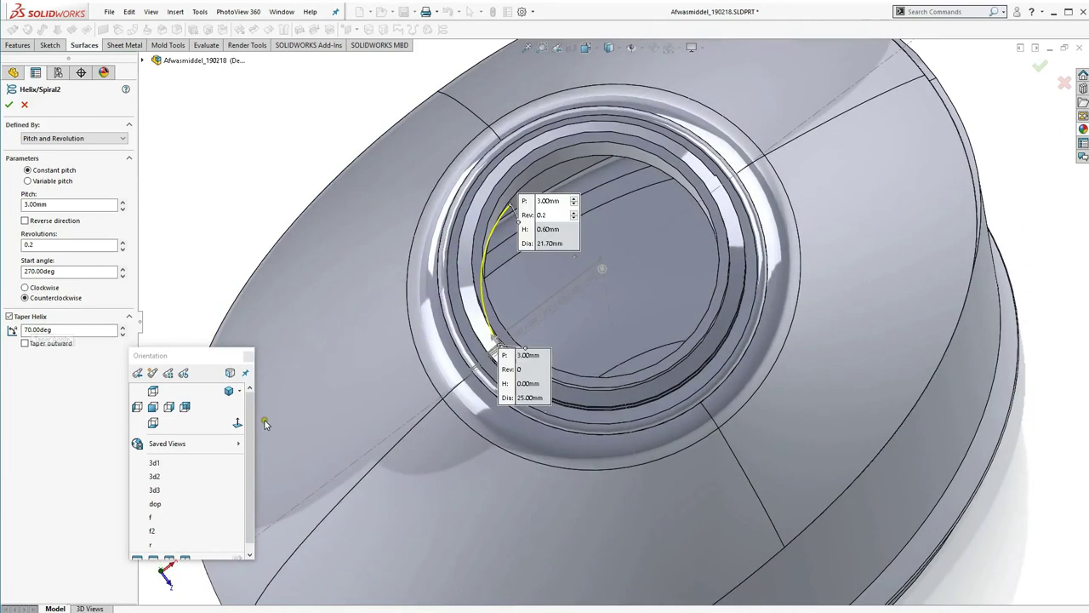
{"action": "left_click", "coordinate": [152, 393]}
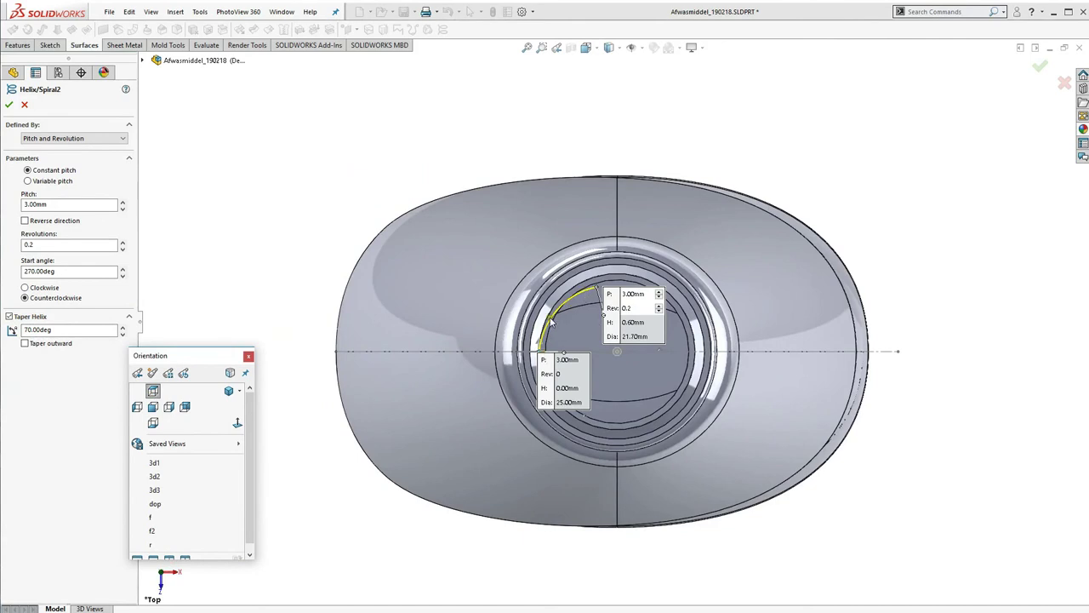
{"action": "left_click", "coordinate": [8, 104]}
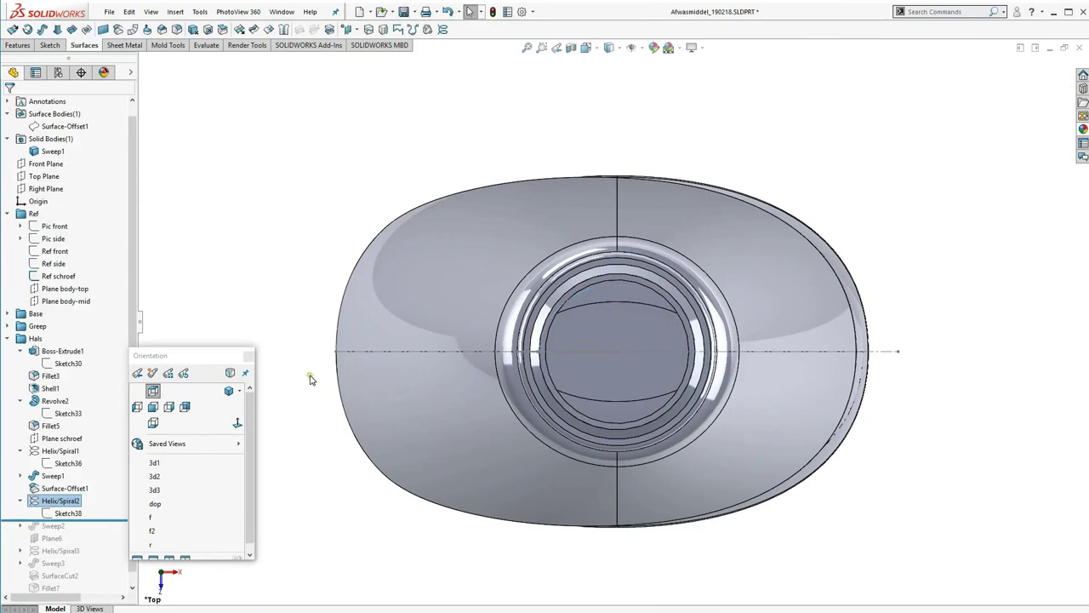
Step: Roll the history past Sweep2 and orbit to look down on the shoulder and neck
{"action": "middle_click_drag", "start_coordinate": [311, 378], "coordinate": [297, 236]}
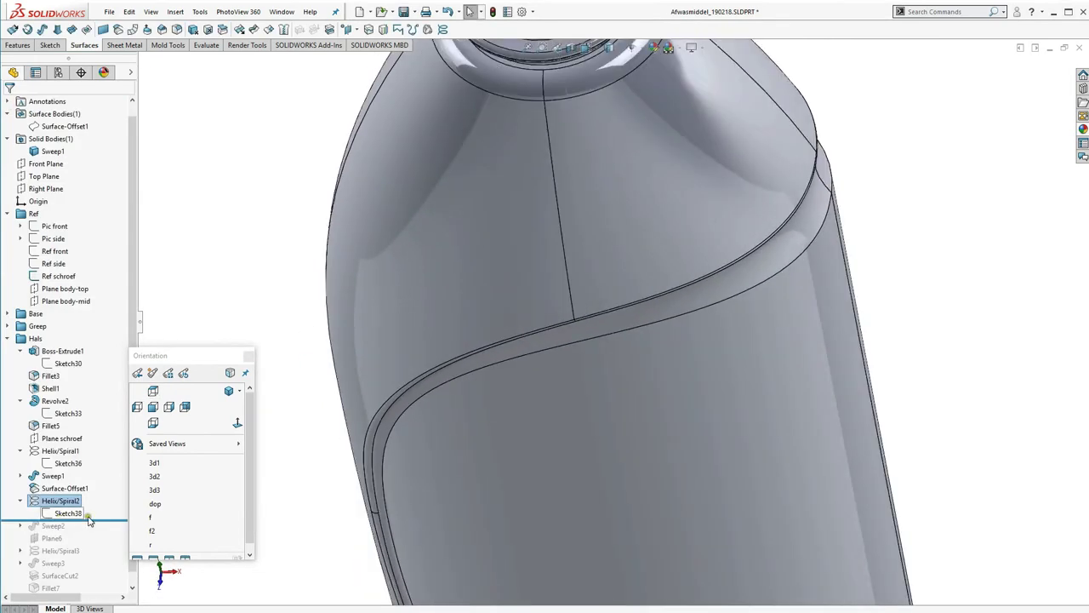
{"action": "left_click_drag", "start_coordinate": [91, 520], "coordinate": [44, 530]}
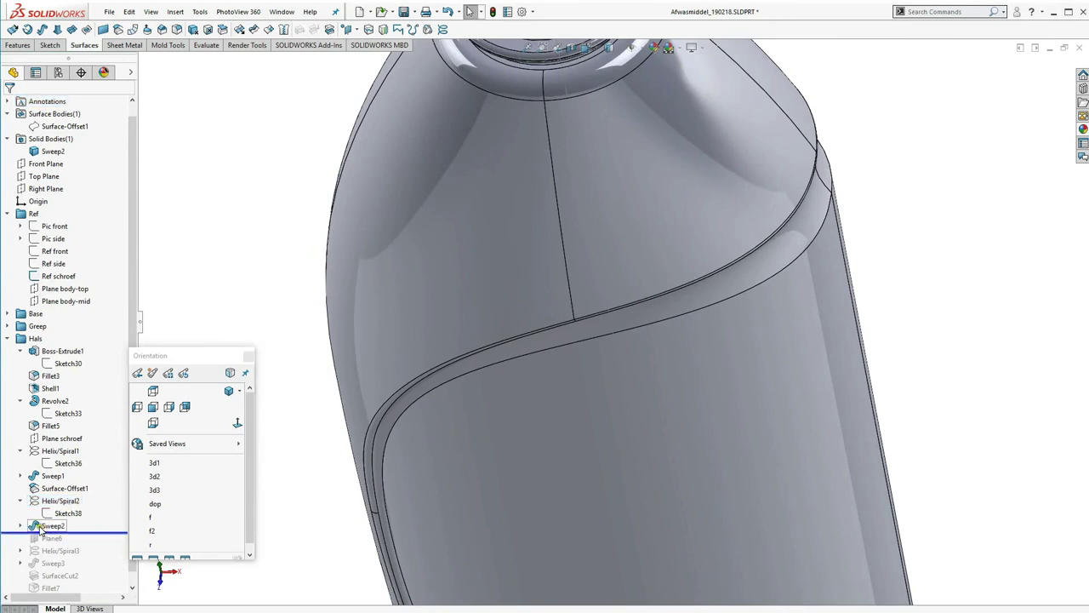
{"action": "scroll", "coordinate": [328, 436], "scroll_direction": "up", "scroll_amount": 3}
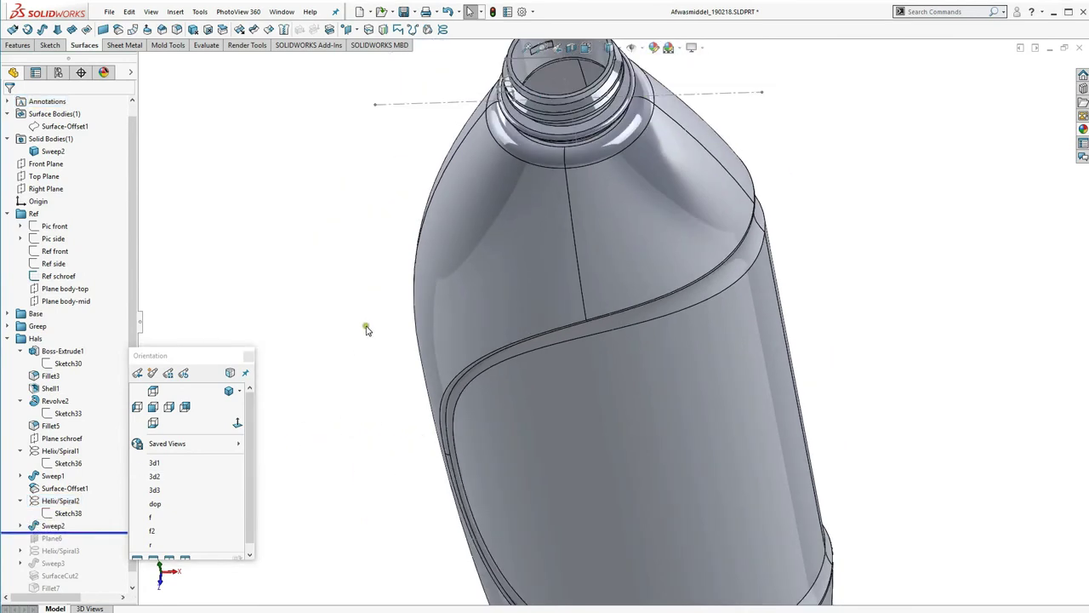
{"action": "mouse_move", "coordinate": [367, 329]}
{"action": "middle_mouse_down"}
{"action": "mouse_move", "coordinate": [396, 324]}
{"action": "mouse_move", "coordinate": [396, 303]}
{"action": "middle_mouse_up"}
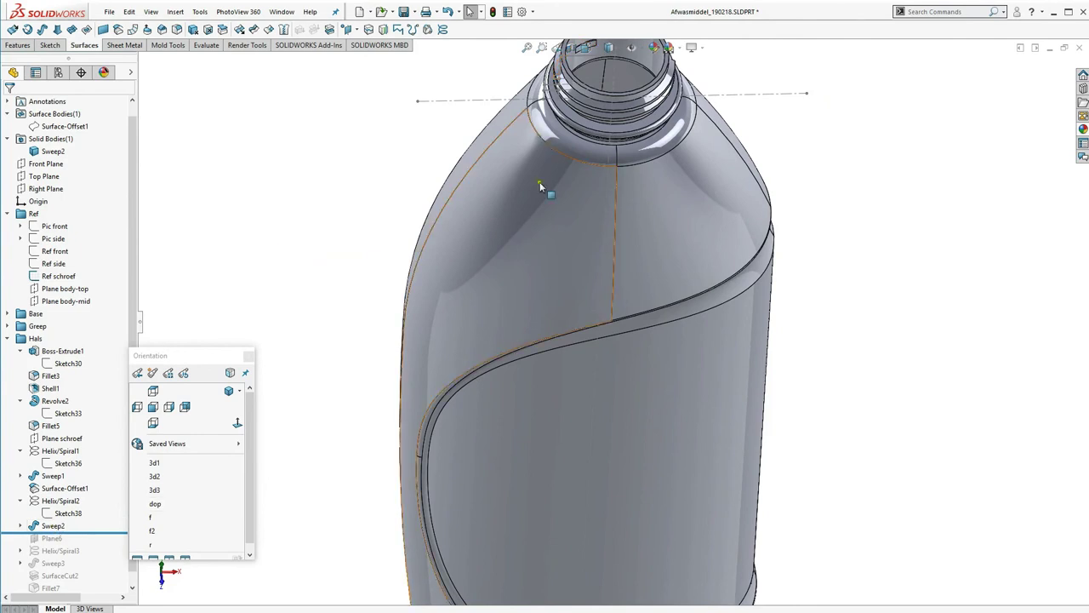
{"action": "mouse_move", "coordinate": [547, 189]}
{"action": "middle_mouse_down"}
{"action": "mouse_move", "coordinate": [542, 251]}
{"action": "mouse_move", "coordinate": [556, 301]}
{"action": "mouse_move", "coordinate": [597, 318]}
{"action": "middle_mouse_up"}
{"action": "scroll", "coordinate": [598, 153], "scroll_direction": "down", "scroll_amount": 3}
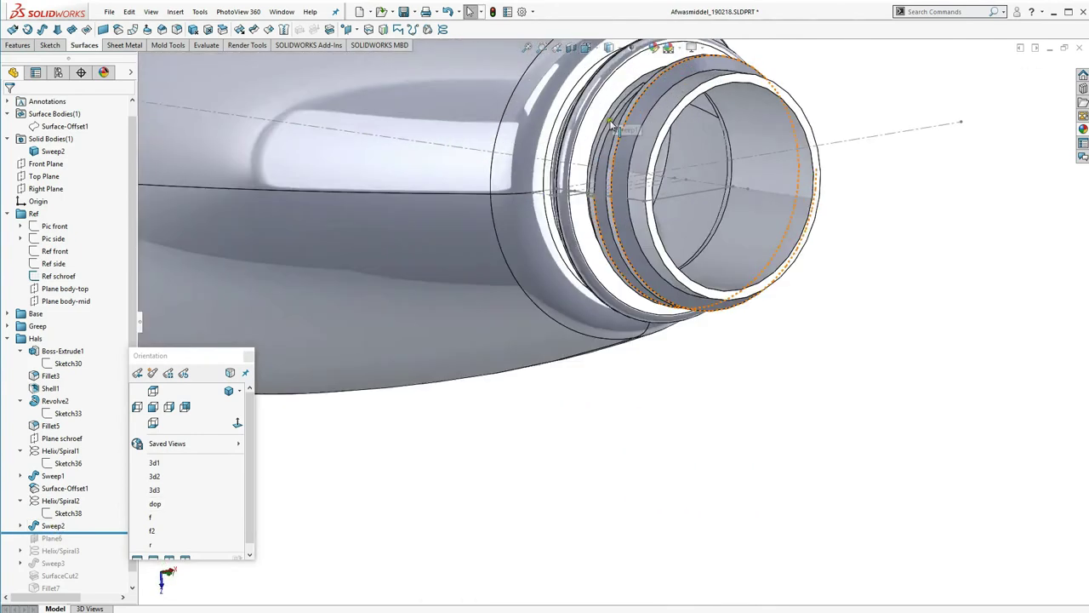
{"action": "scroll", "coordinate": [601, 179], "scroll_direction": "down", "scroll_amount": 2}
{"action": "middle_click_drag", "start_coordinate": [602, 179], "coordinate": [601, 190]}
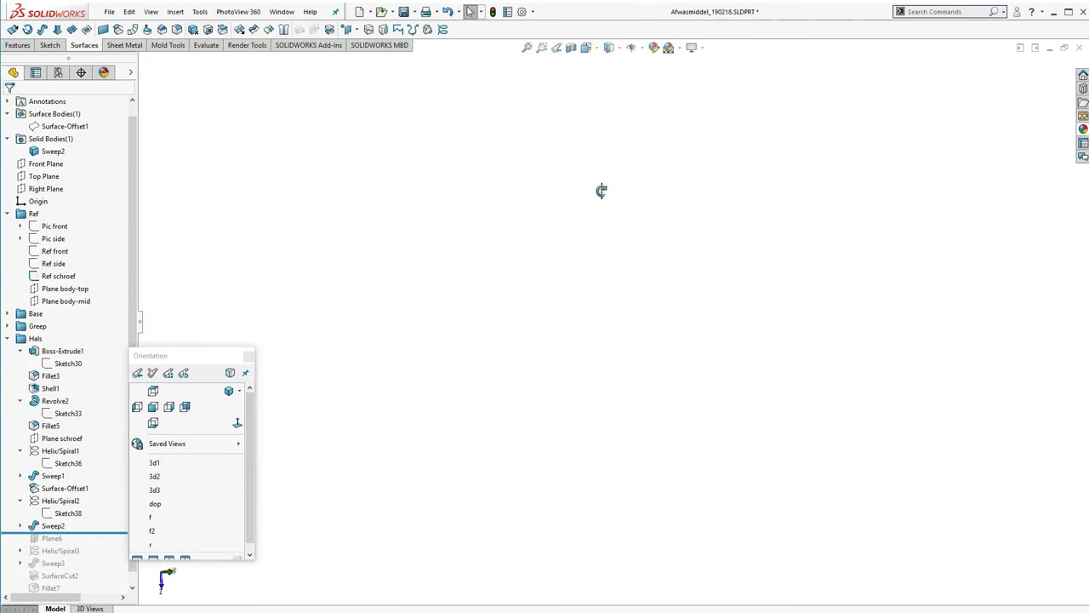
{"action": "mouse_move", "coordinate": [187, 462]}
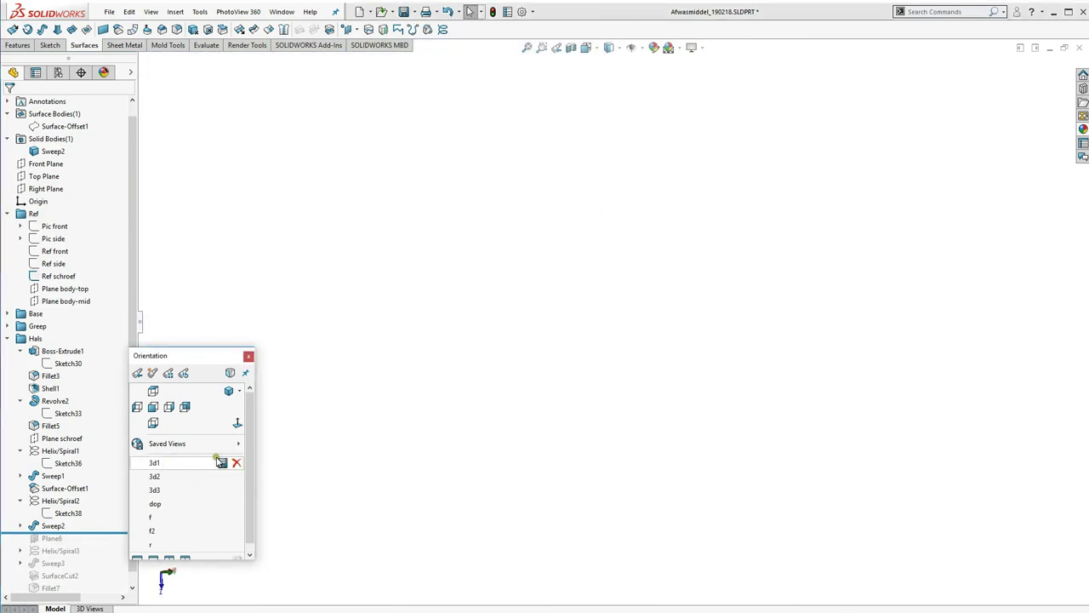
Step: Restore an upright view, tilt the neck opening toward the viewer, then show the Front view
{"action": "key", "text": "ctrl+7"}
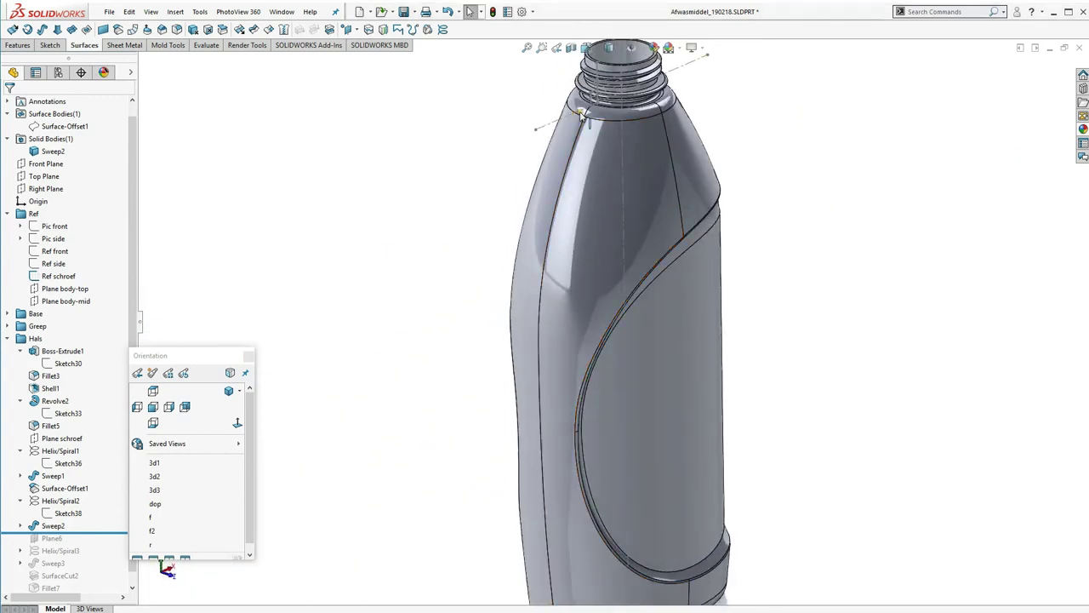
{"action": "scroll", "coordinate": [626, 85], "scroll_direction": "down", "scroll_amount": 2}
{"action": "scroll", "coordinate": [641, 178], "scroll_direction": "down", "scroll_amount": 2}
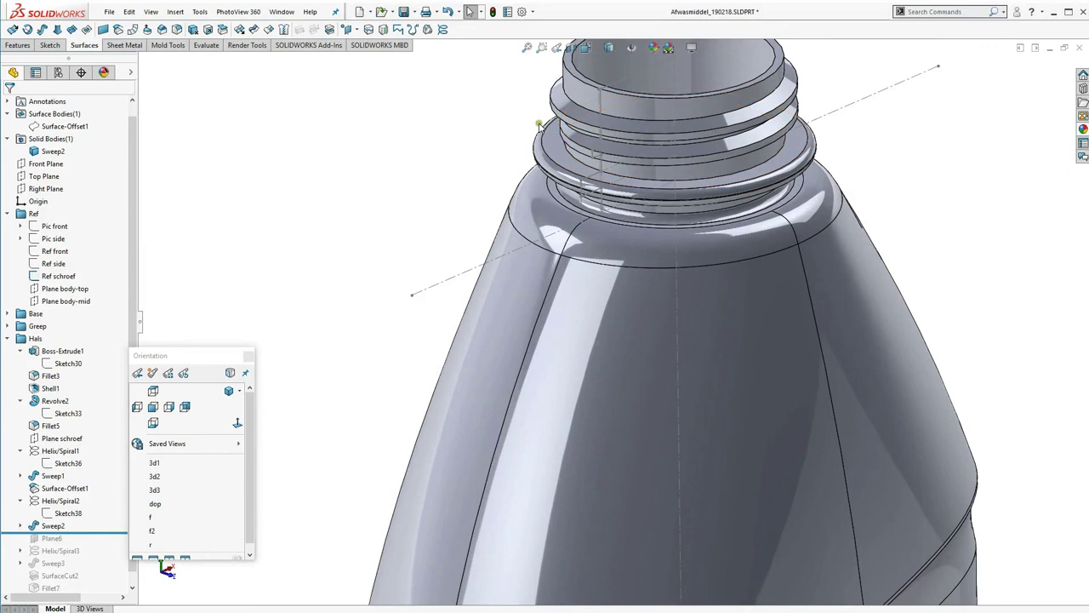
{"action": "left_click", "coordinate": [586, 141]}
{"action": "mouse_move", "coordinate": [585, 142]}
{"action": "middle_mouse_down"}
{"action": "mouse_move", "coordinate": [538, 200]}
{"action": "mouse_move", "coordinate": [569, 145]}
{"action": "middle_mouse_up"}
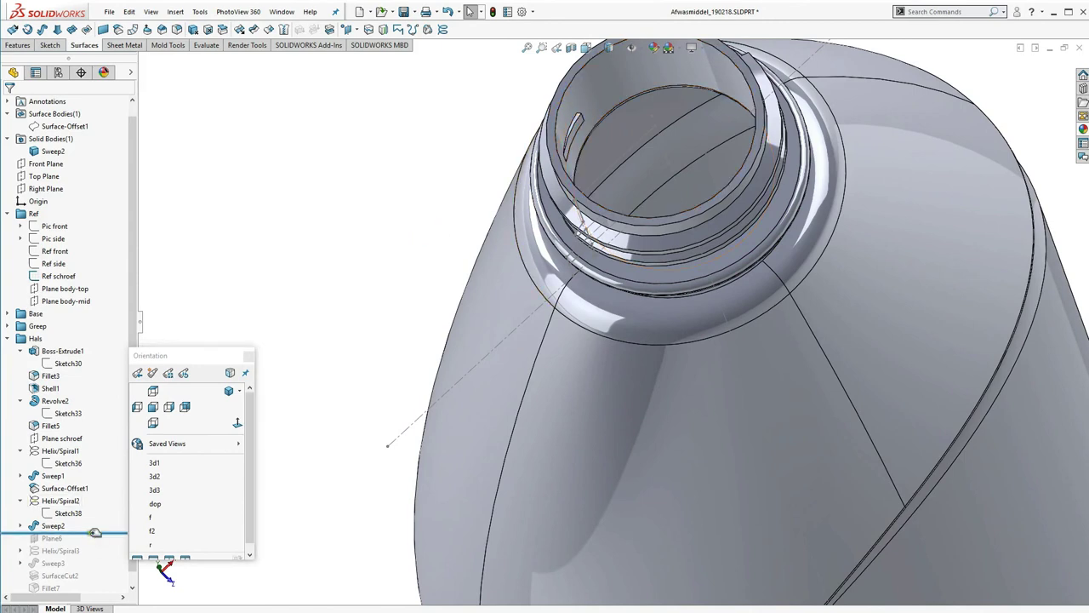
{"action": "key", "text": "ctrl+1"}
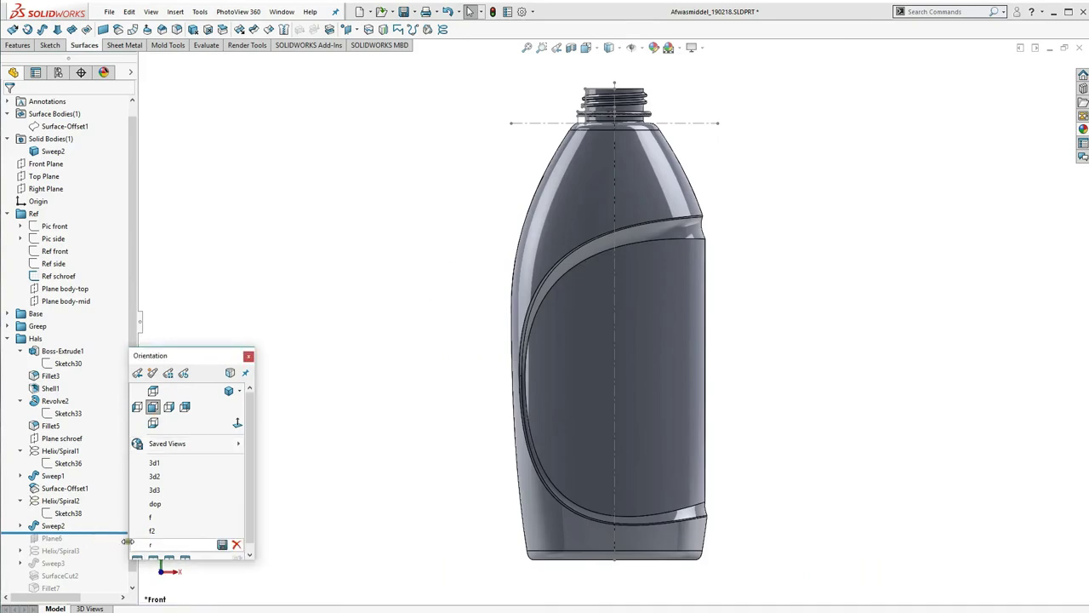
Step: Roll in Plane6 and Helix/Spiral3, highlighting Plane6 across the neck in a tilted view
{"action": "left_click_drag", "start_coordinate": [109, 533], "coordinate": [102, 544]}
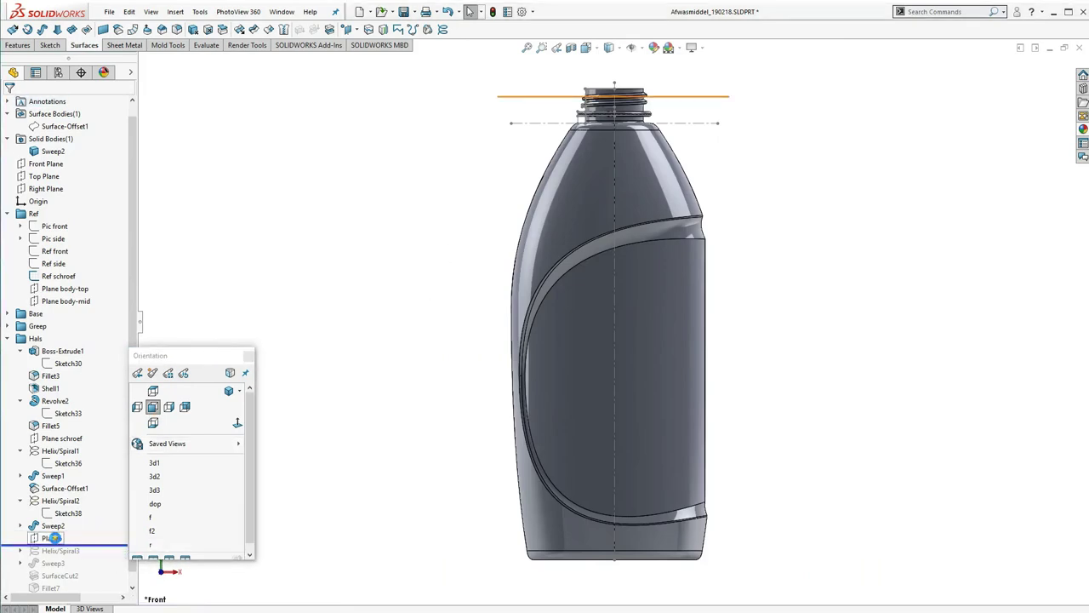
{"action": "left_click", "coordinate": [51, 538]}
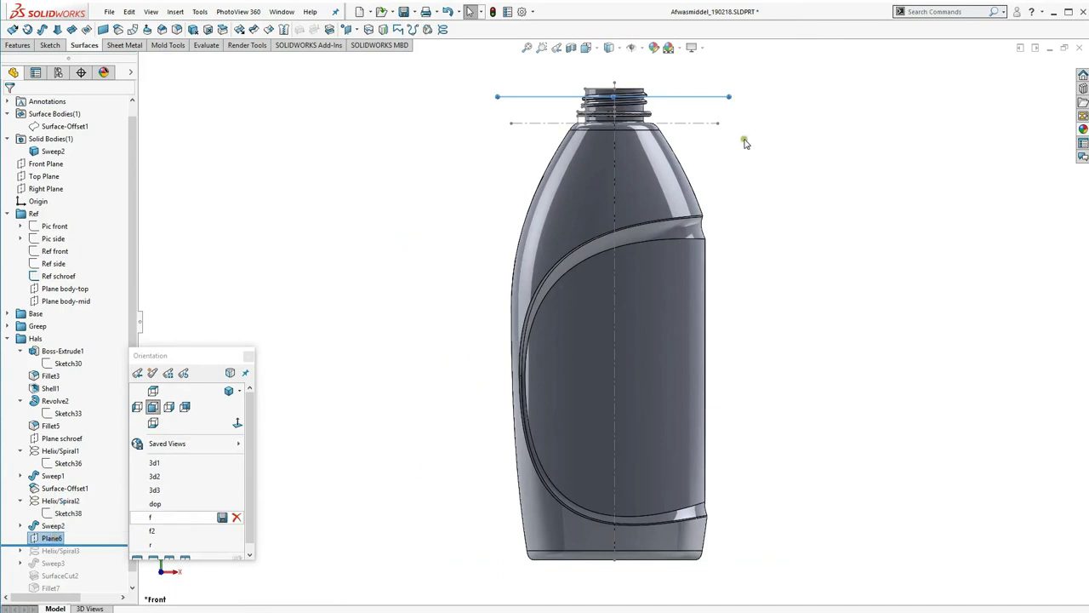
{"action": "scroll", "coordinate": [655, 99], "scroll_direction": "down", "scroll_amount": 5}
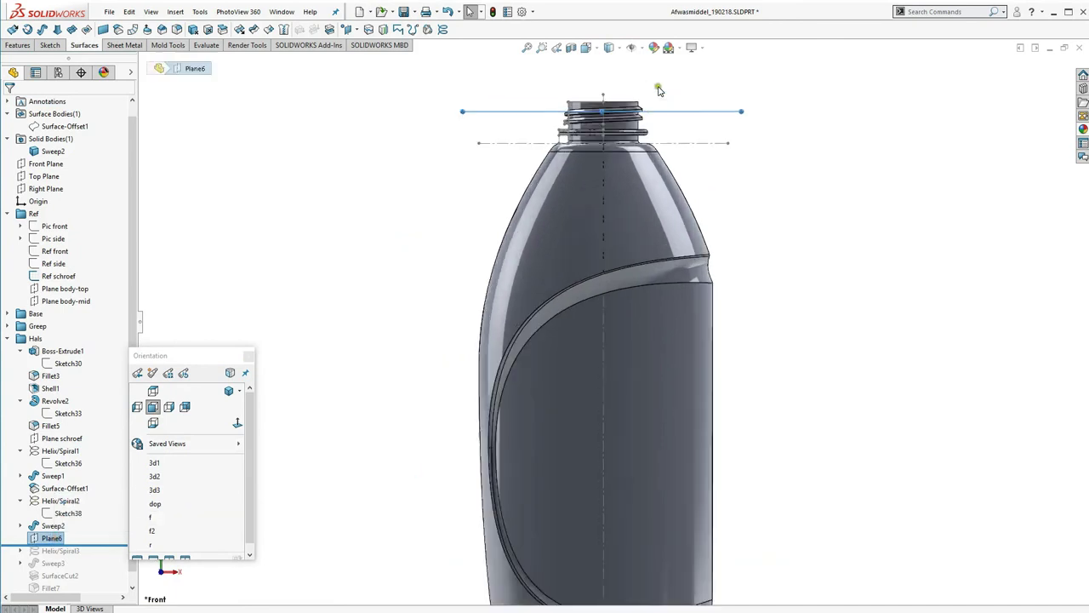
{"action": "mouse_move", "coordinate": [630, 189]}
{"action": "middle_mouse_down"}
{"action": "mouse_move", "coordinate": [664, 179]}
{"action": "mouse_move", "coordinate": [626, 177]}
{"action": "middle_mouse_up"}
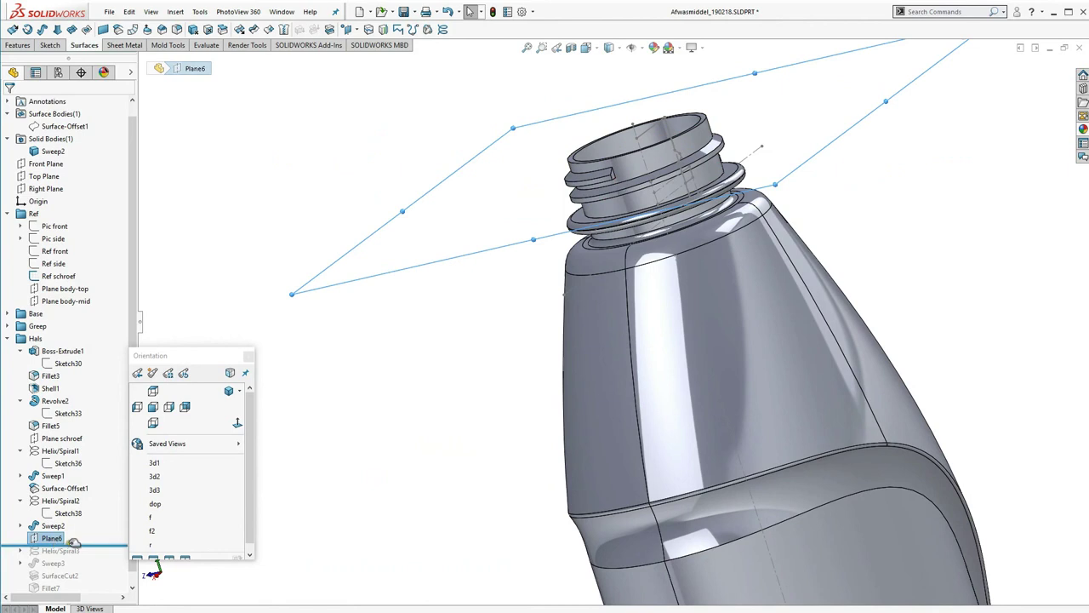
{"action": "left_click_drag", "start_coordinate": [73, 543], "coordinate": [26, 551]}
Step: Roll forward to Helix/Spiral3 and confirm its 3.00 mm pitch, 0.2 revolutions, 90° start and 70° taper
{"action": "left_click", "coordinate": [20, 550]}
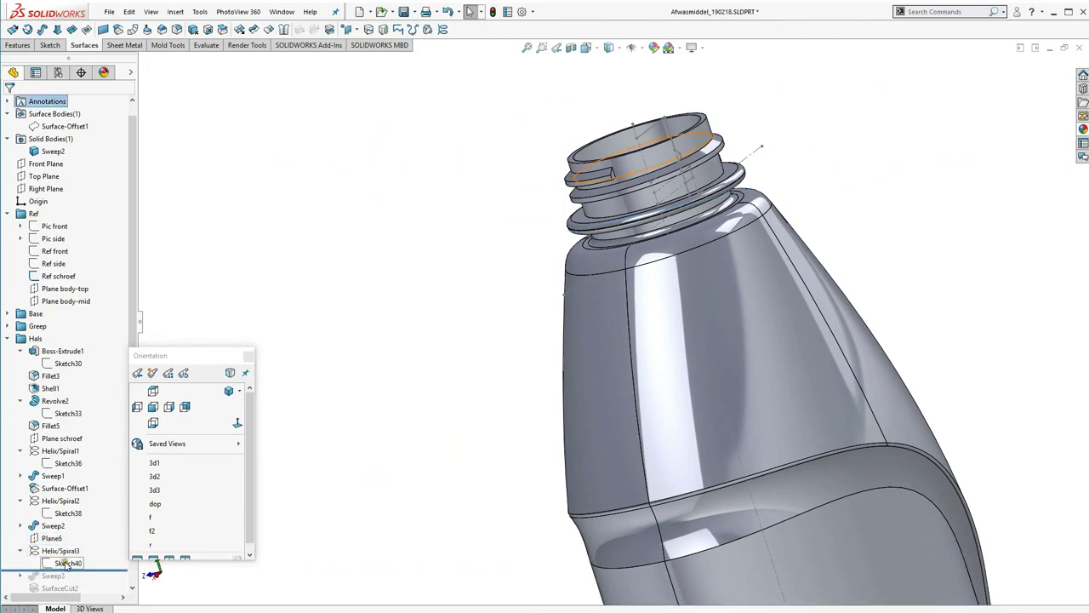
{"action": "left_click", "coordinate": [68, 563]}
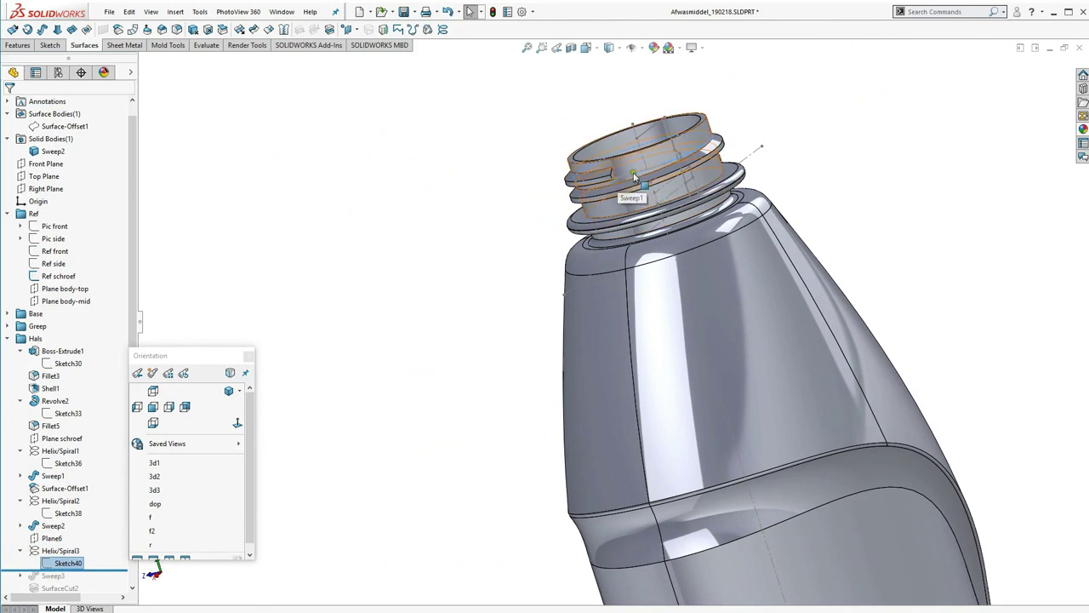
{"action": "left_click", "coordinate": [68, 562]}
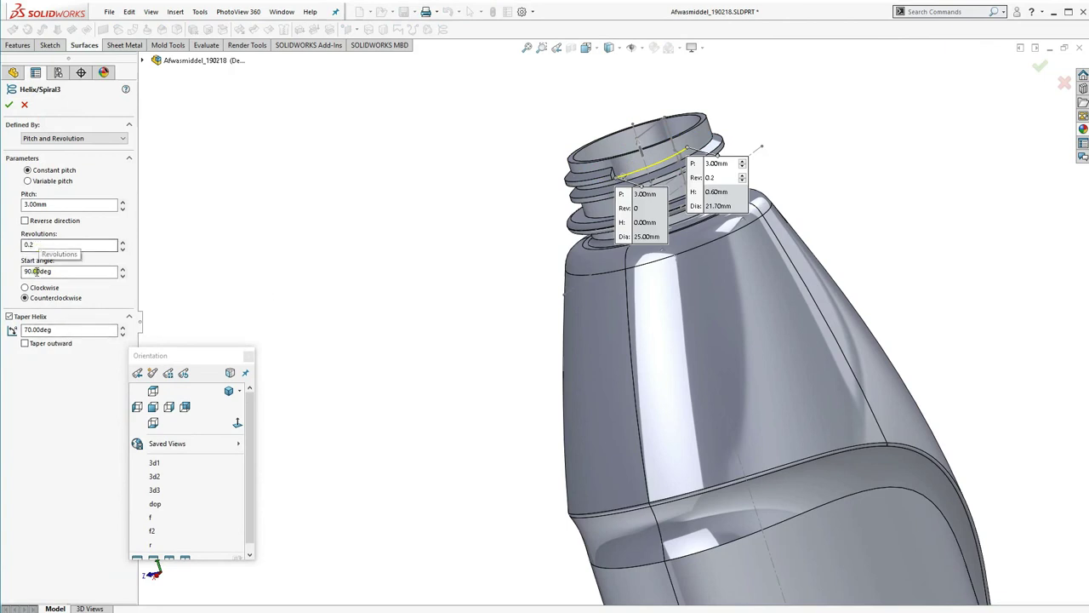
{"action": "left_click", "coordinate": [36, 272]}
{"action": "left_click", "coordinate": [37, 329]}
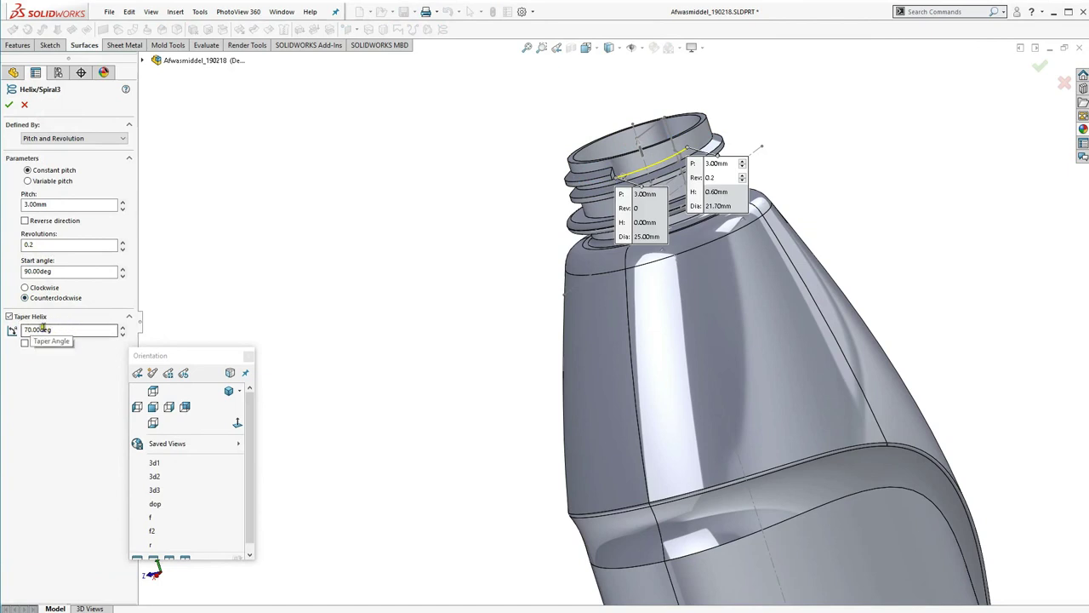
{"action": "left_click", "coordinate": [10, 105]}
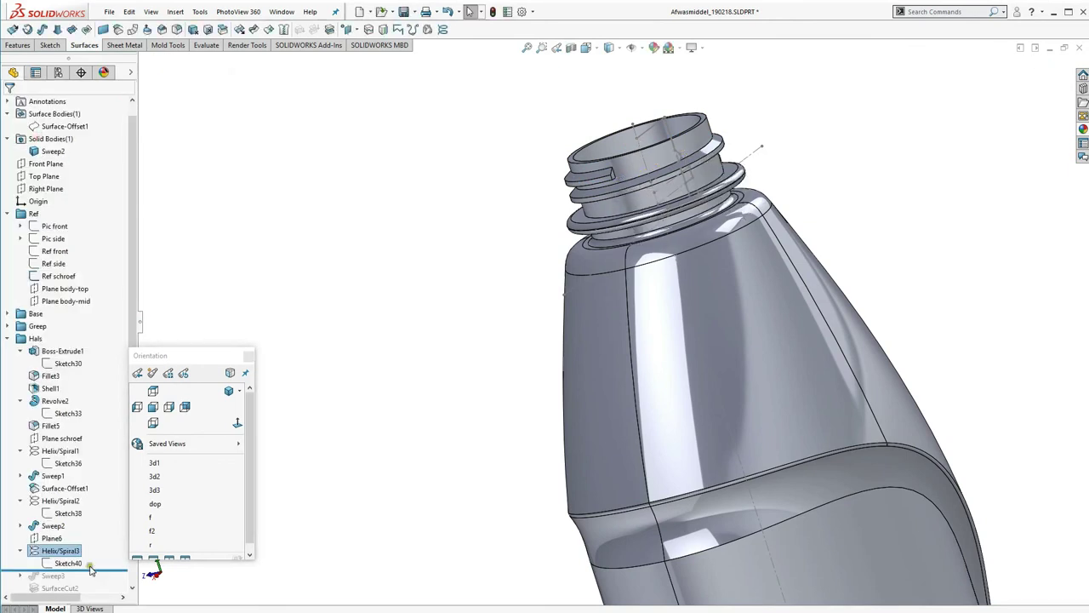
Step: Tilt the bottle toward the neck opening, roll forward past SurfaceCut2 and confirm it cuts along Surface-Offset1
{"action": "left_click_drag", "start_coordinate": [93, 568], "coordinate": [94, 572]}
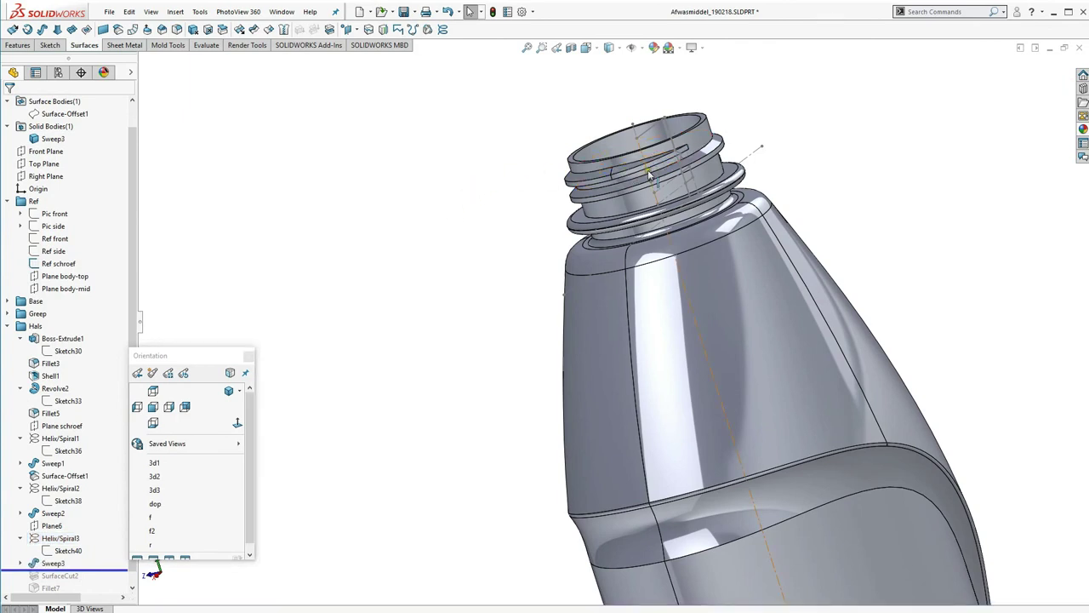
{"action": "middle_click_drag", "start_coordinate": [567, 138], "coordinate": [629, 369]}
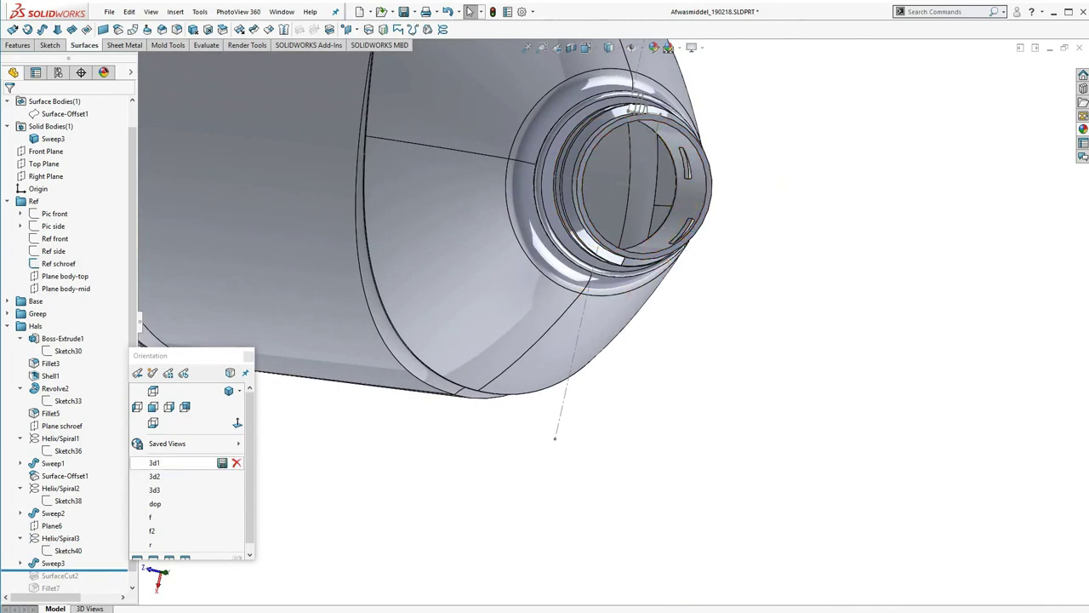
{"action": "mouse_move", "coordinate": [154, 462]}
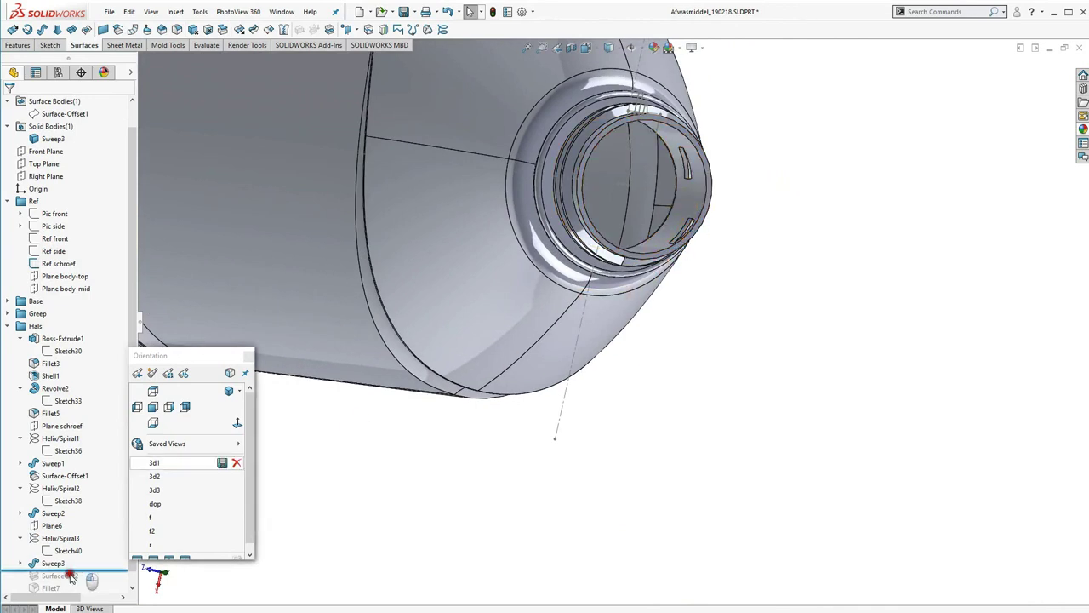
{"action": "left_click_drag", "start_coordinate": [71, 568], "coordinate": [61, 569]}
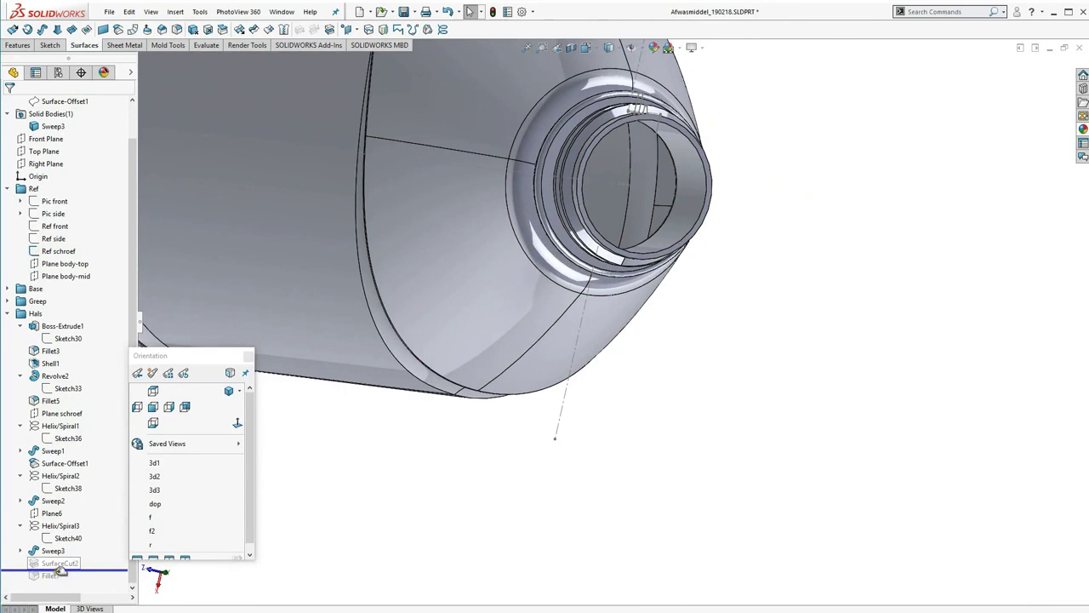
{"action": "left_click", "coordinate": [59, 564]}
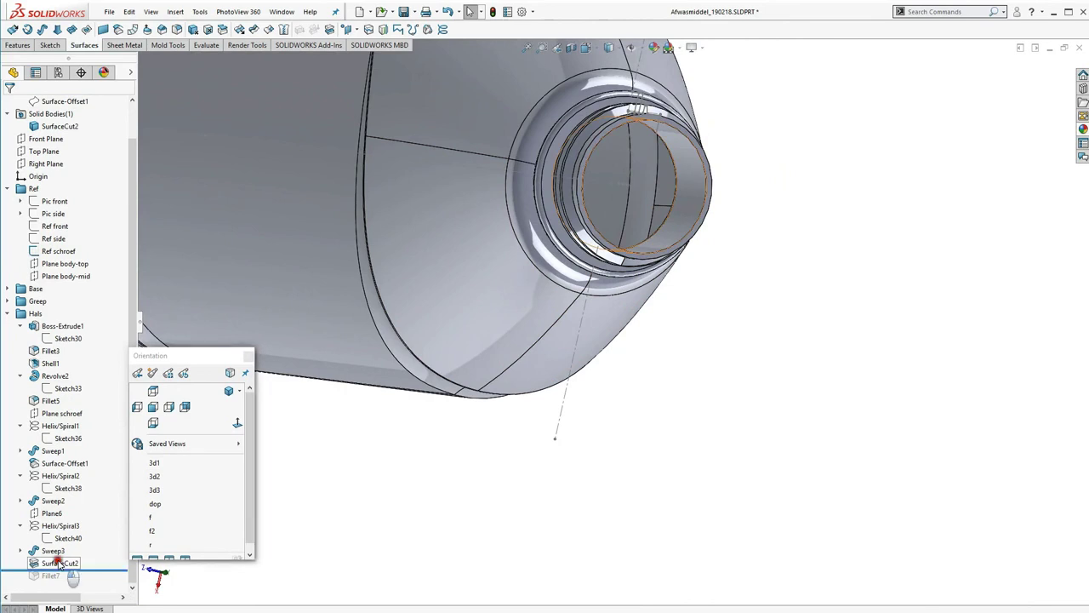
{"action": "left_click", "coordinate": [55, 532]}
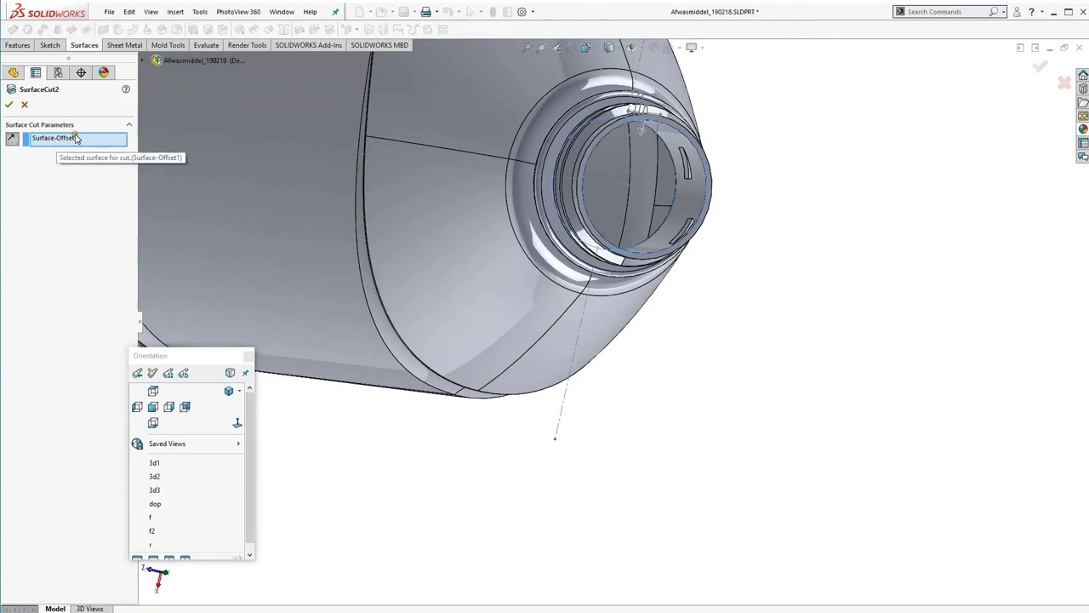
{"action": "left_click", "coordinate": [11, 106]}
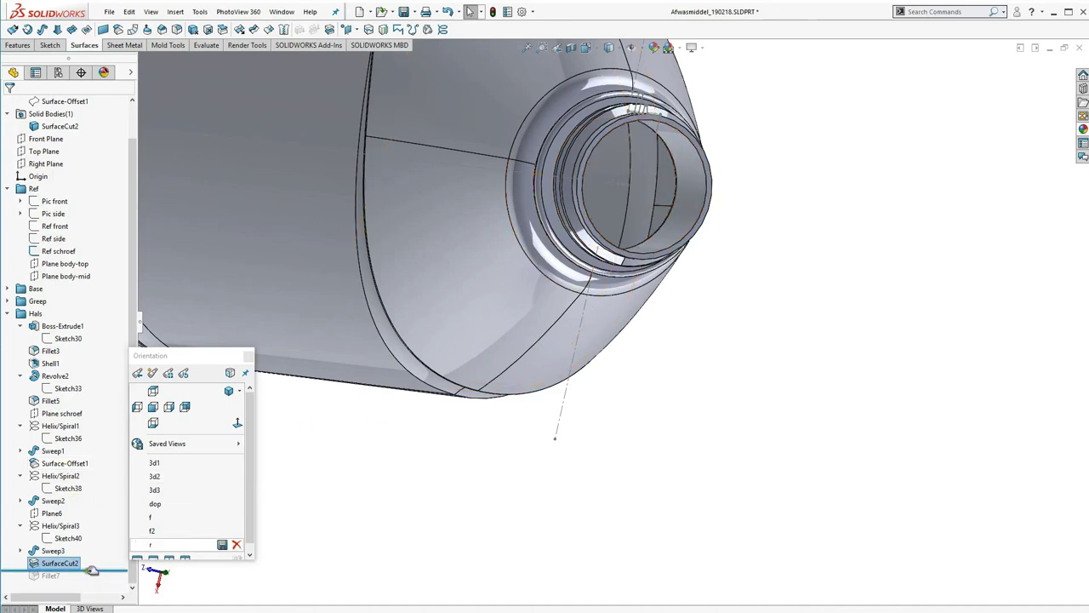
Step: Switch to the Front view, then saved view 3d2, and roll the history to the end to include Fillet7
{"action": "middle_click_drag", "start_coordinate": [440, 406], "coordinate": [404, 315]}
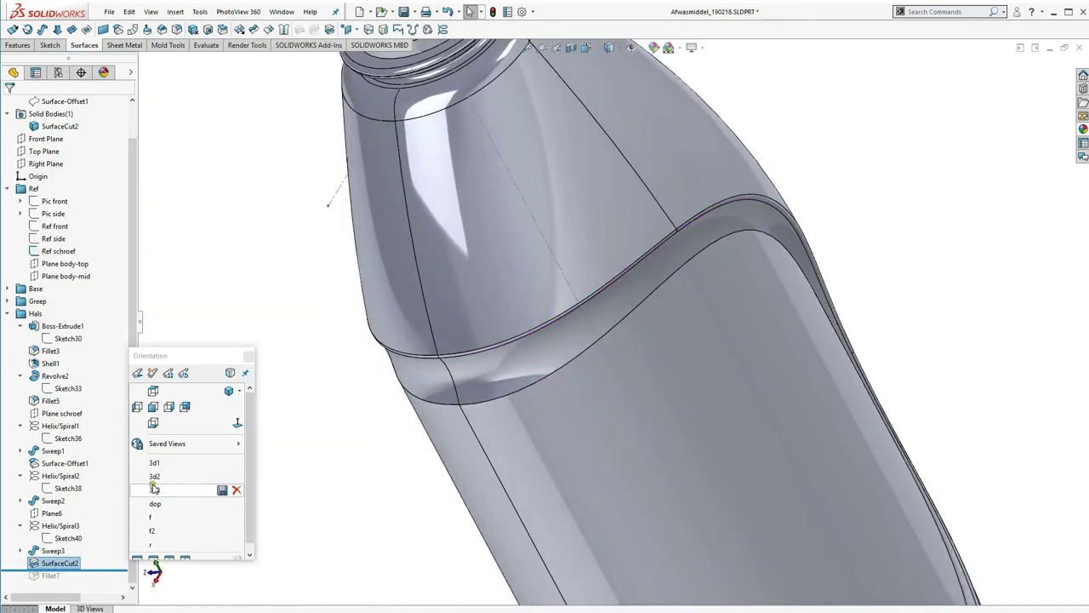
{"action": "left_click", "coordinate": [154, 407]}
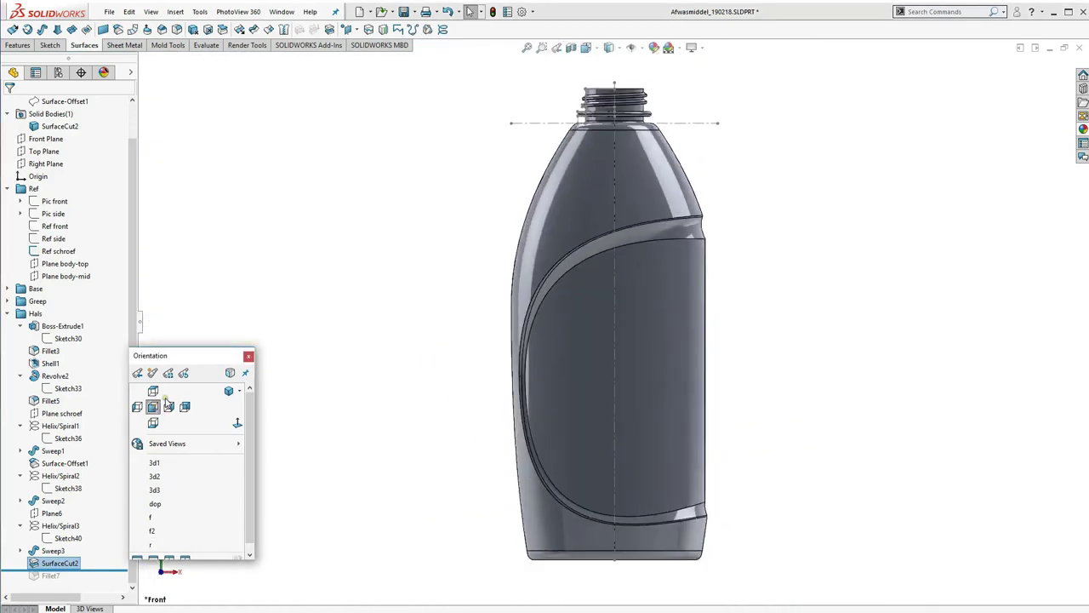
{"action": "left_click", "coordinate": [154, 476]}
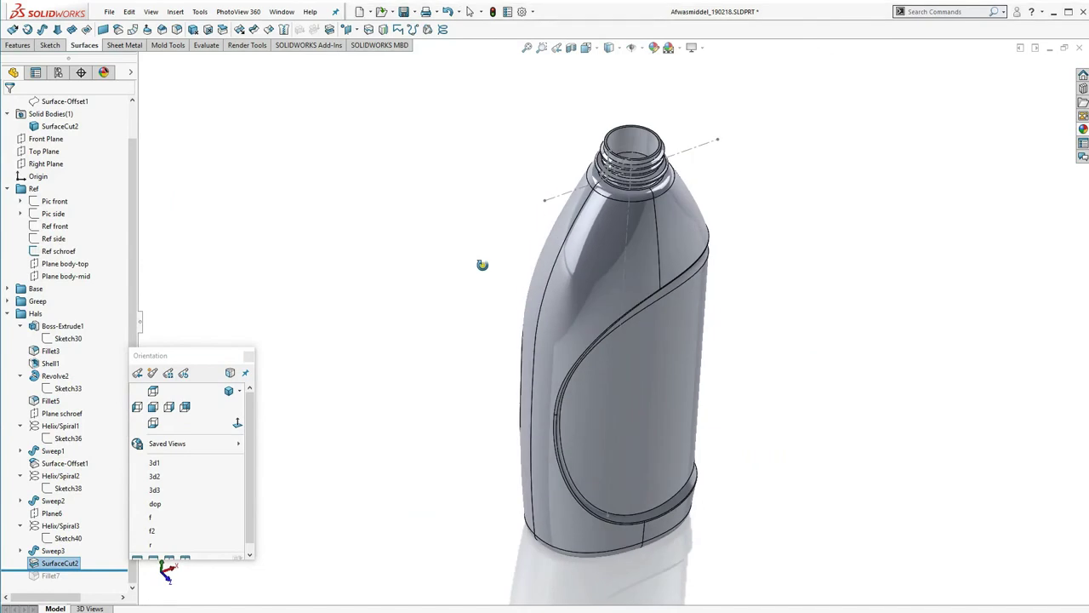
{"action": "left_click_drag", "start_coordinate": [75, 569], "coordinate": [60, 582]}
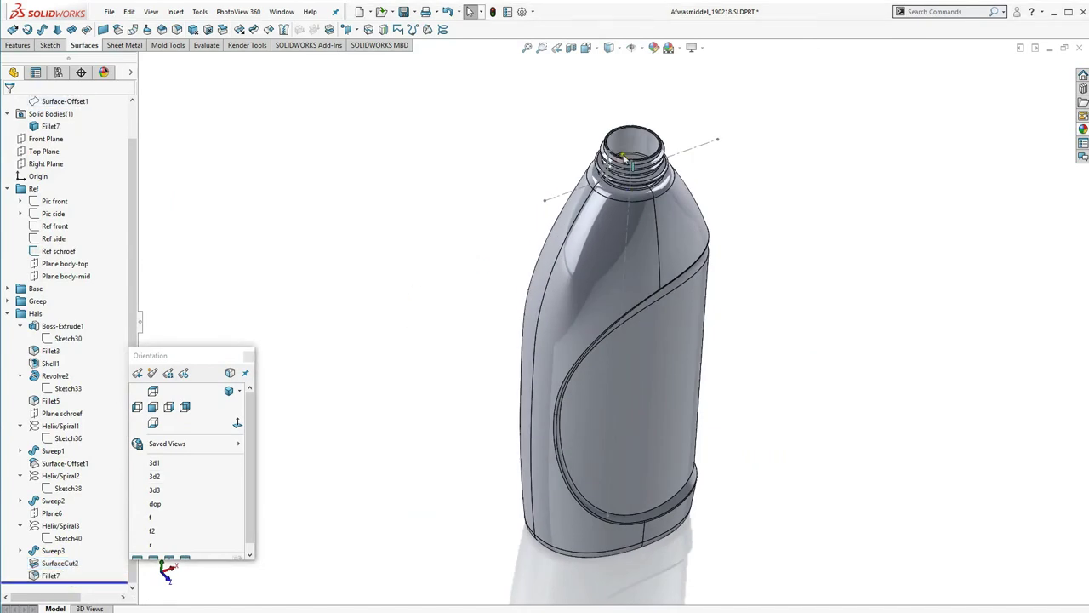
Step: Hide the Ref schroef sketch and show the finished bottle in saved view 3d1
{"action": "scroll", "coordinate": [617, 151], "scroll_direction": "down", "scroll_amount": 3}
{"action": "scroll", "coordinate": [621, 201], "scroll_direction": "down", "scroll_amount": 3}
{"action": "scroll", "coordinate": [618, 205], "scroll_direction": "down", "scroll_amount": 3}
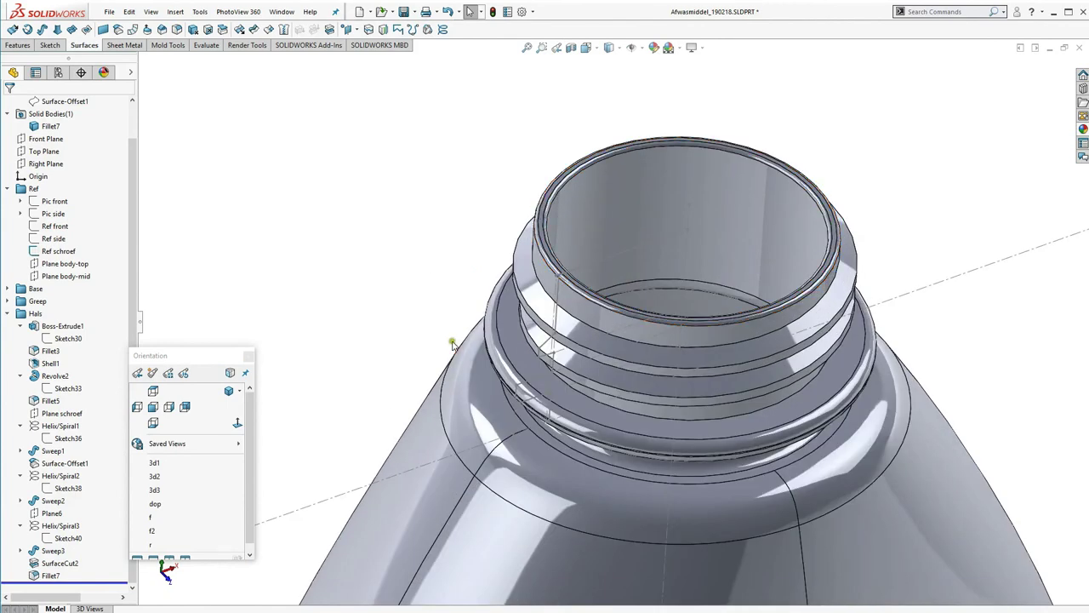
{"action": "scroll", "coordinate": [452, 342], "scroll_direction": "up", "scroll_amount": 3}
{"action": "scroll", "coordinate": [476, 357], "scroll_direction": "up", "scroll_amount": 2}
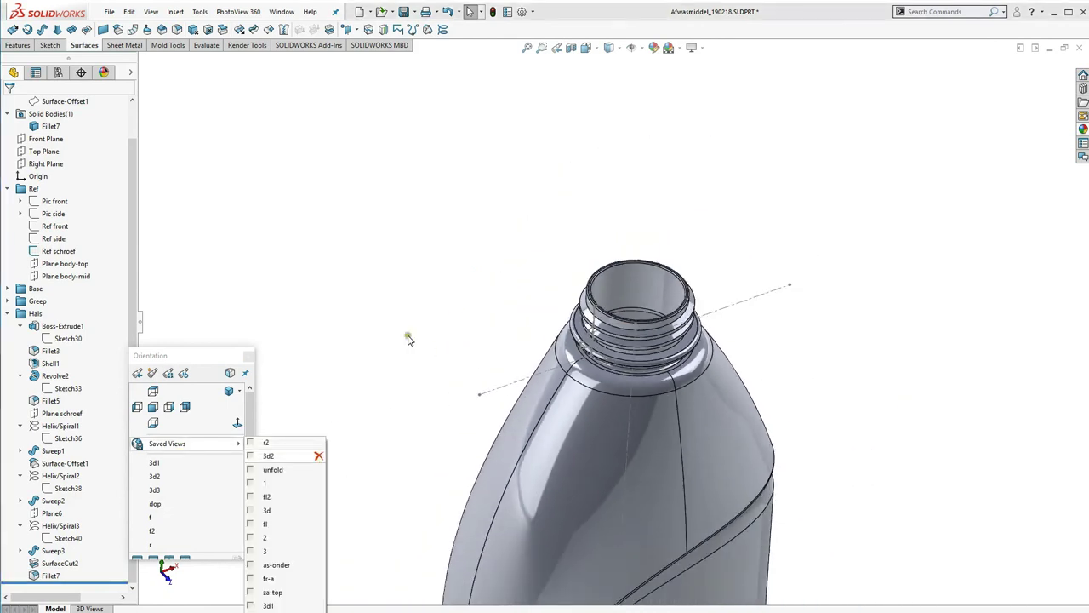
{"action": "left_click", "coordinate": [54, 252]}
{"action": "left_click", "coordinate": [55, 252]}
{"action": "left_click", "coordinate": [66, 239]}
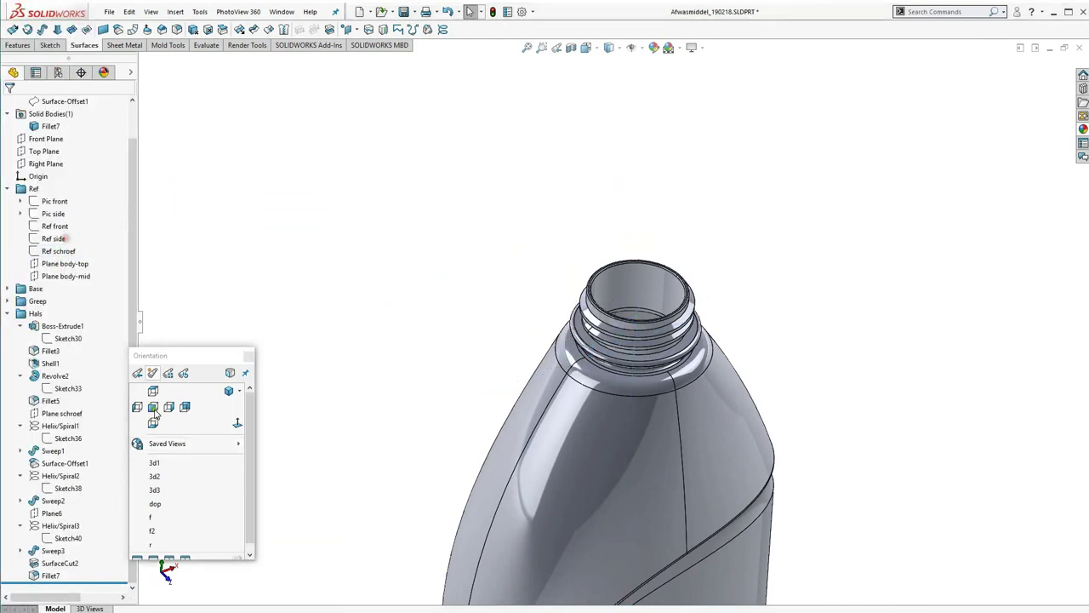
{"action": "left_click", "coordinate": [154, 463]}
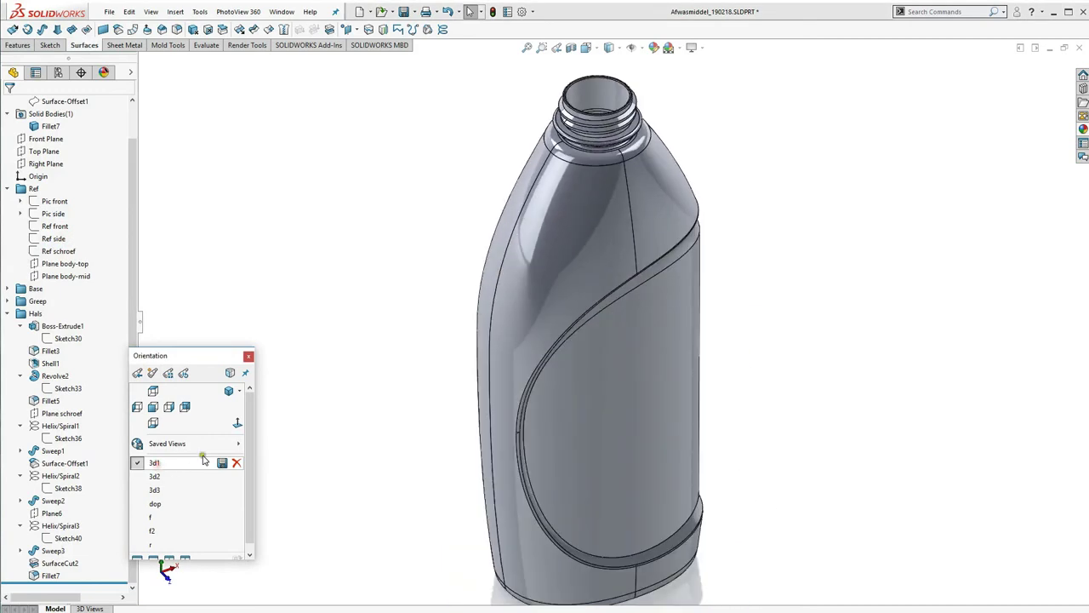